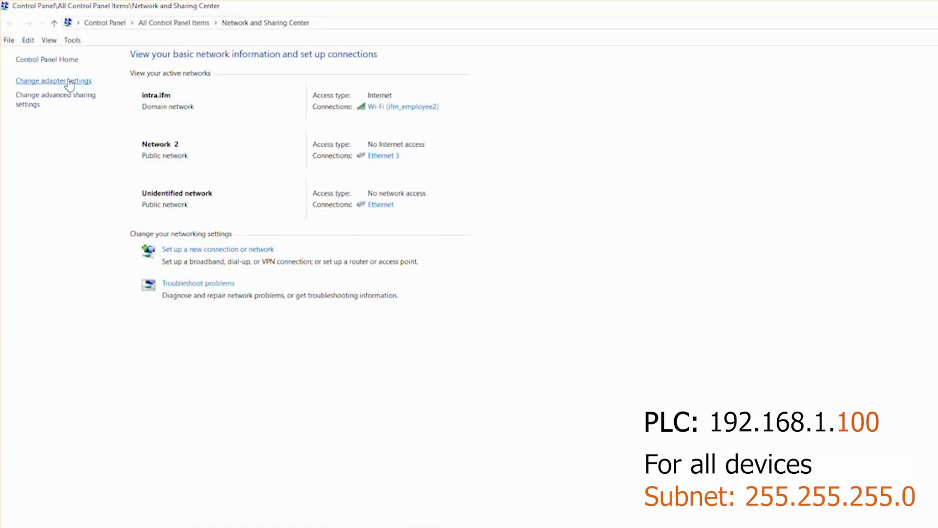
Open the Ethernet adapter's Properties, approving the admin prompt, and select Internet Protocol Version 4 (TCP/IPv4)
click(69, 82)
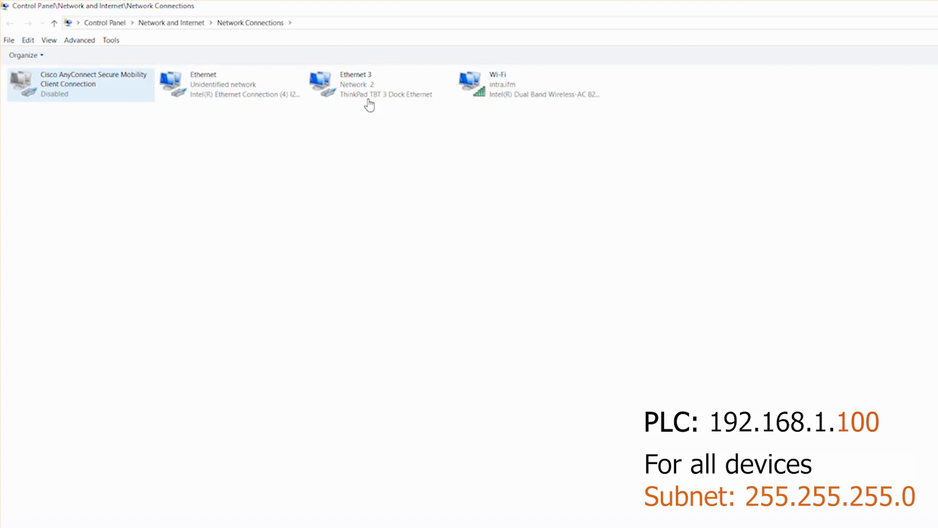
click(169, 84)
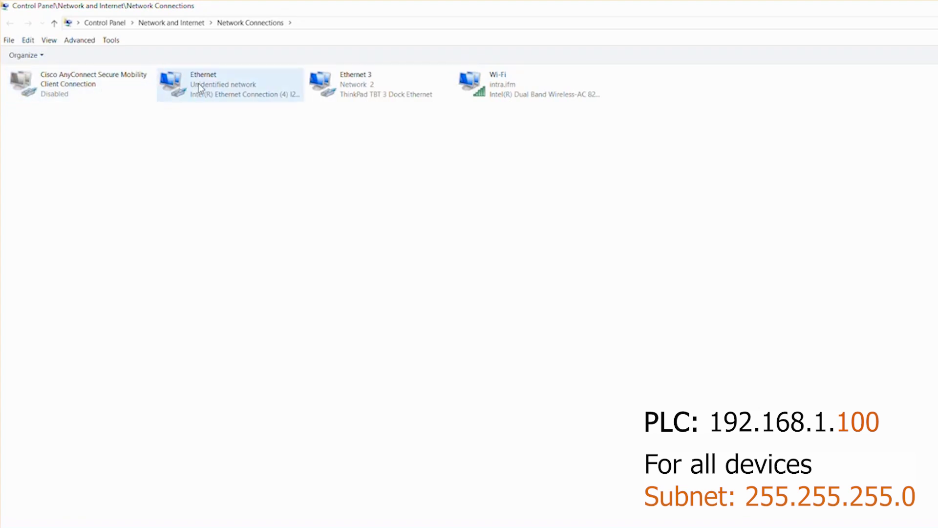
key(shift+F10)
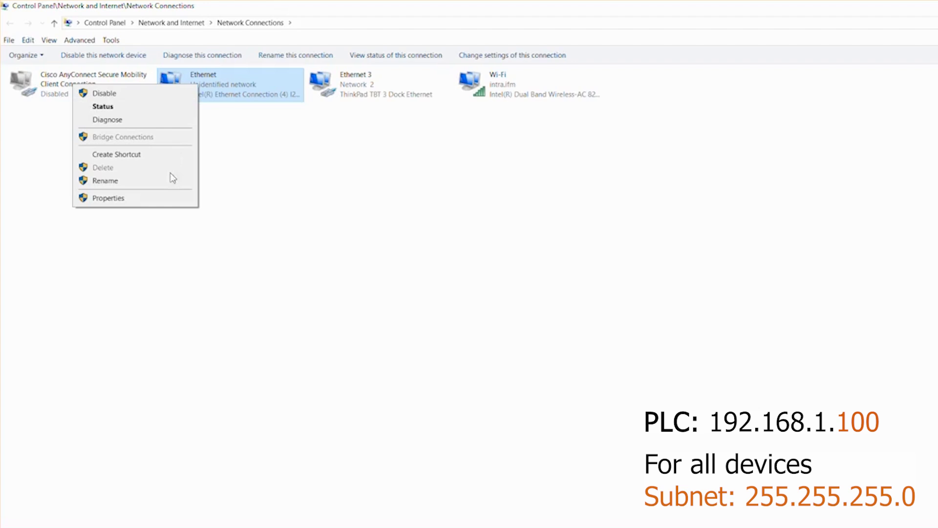
click(167, 198)
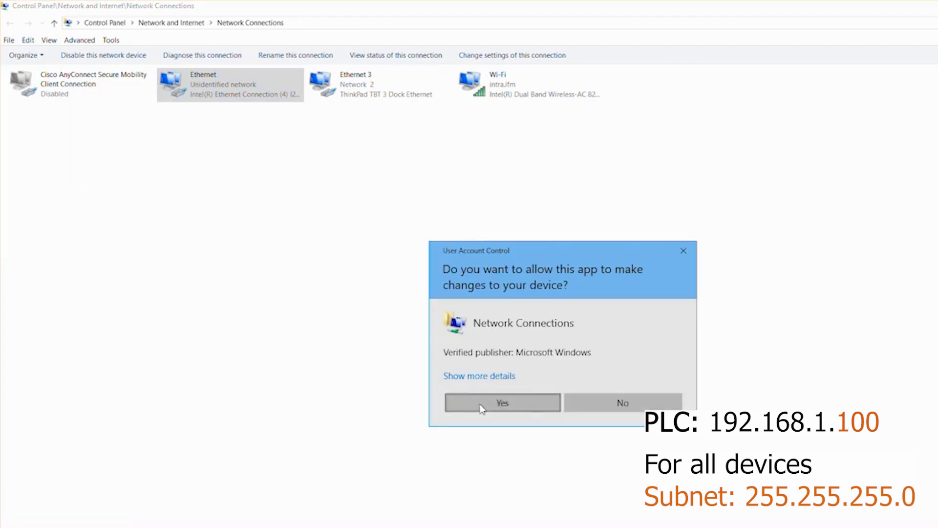
click(482, 408)
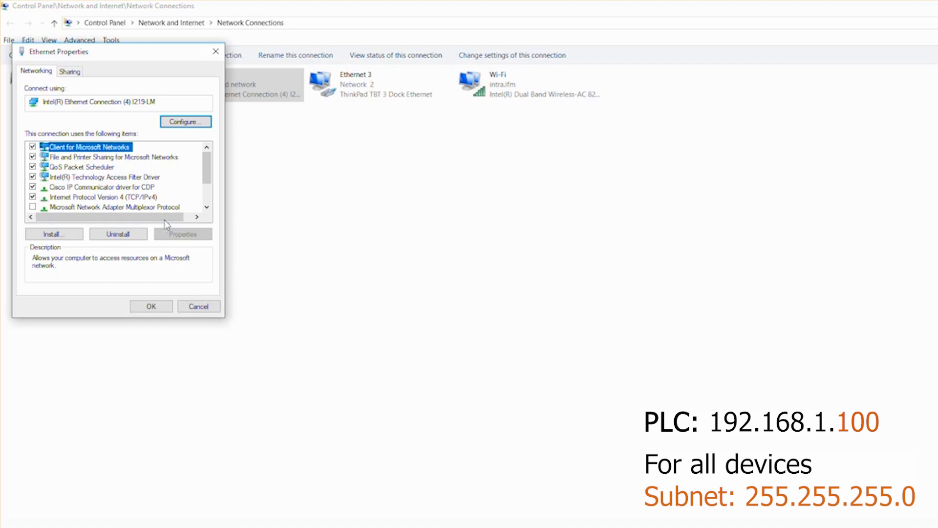
click(145, 199)
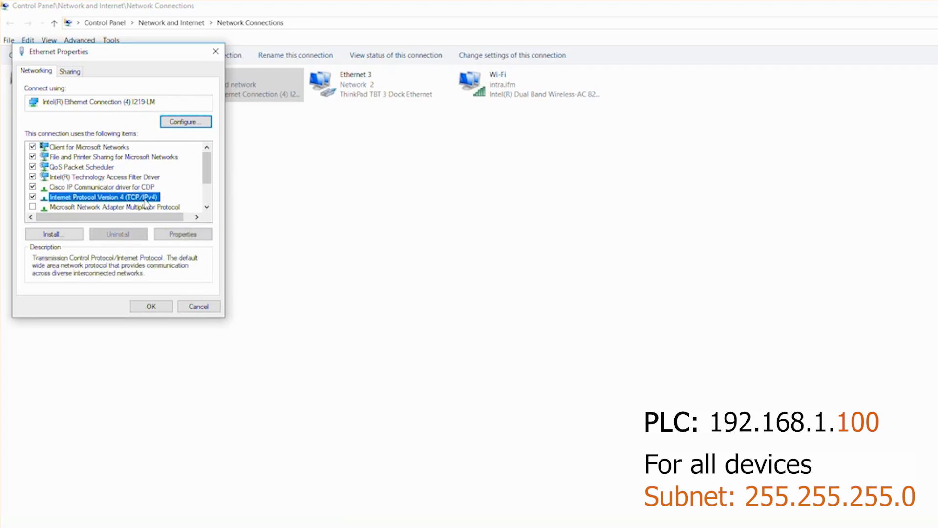
Verify the Ethernet IPv4 uses static address 192.168.1.200 with mask 255.255.255.0 and accept it
click(180, 236)
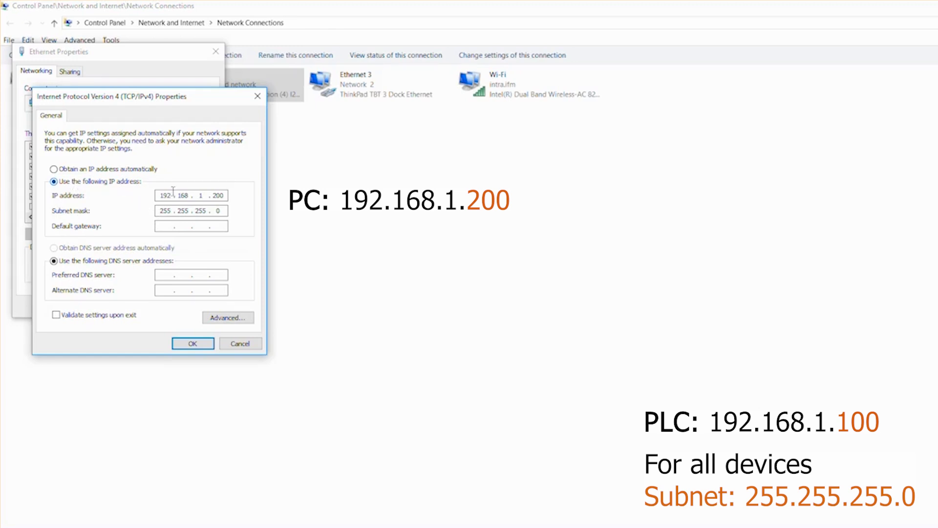
double_click(214, 195)
click(185, 344)
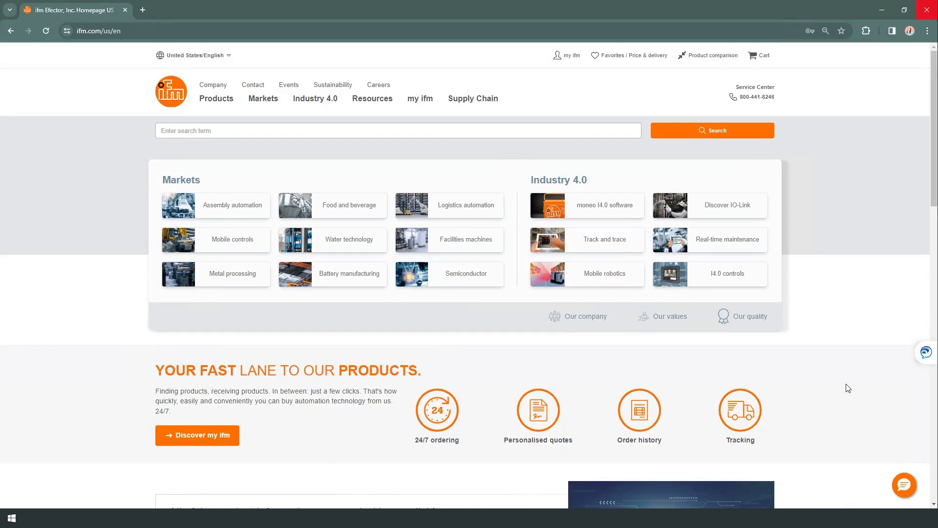
Search ifm.com for al1322 to reach the AL1322 product page
click(461, 136)
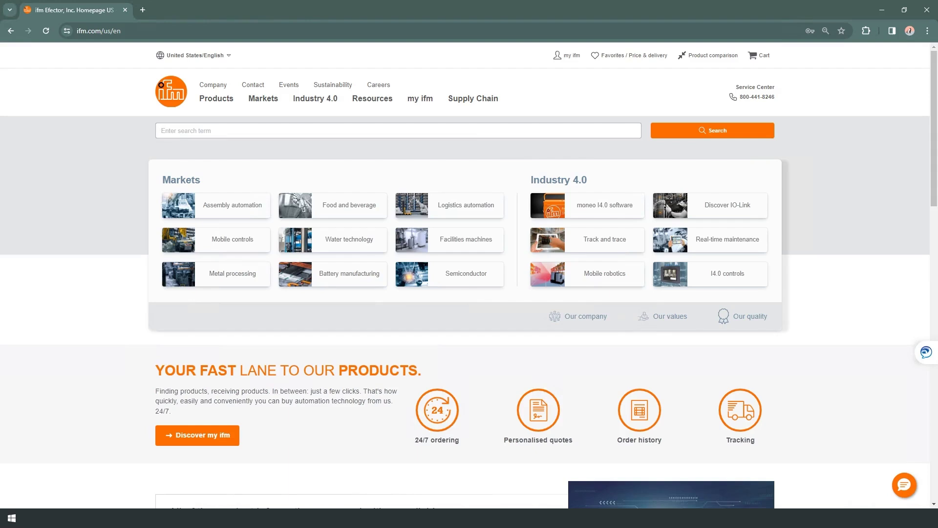
text(al1322)
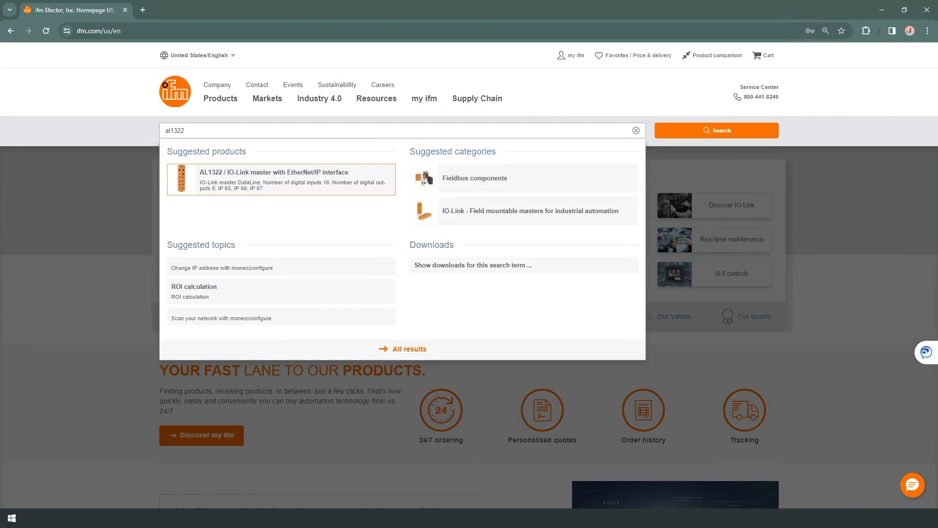
key(Return)
Show the AL1322 downloads and scroll down to the Configuration Tool section
scroll(605, 310, down, 1)
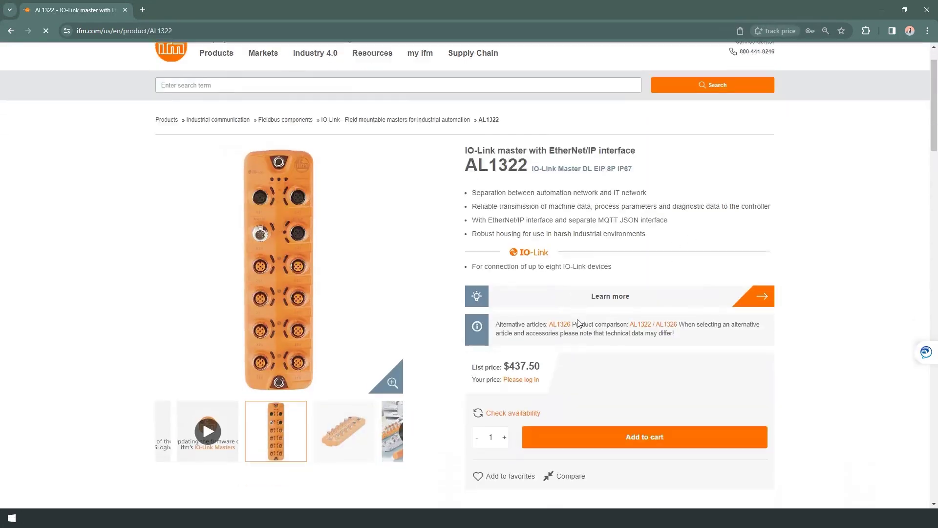
scroll(578, 324, down, 5)
click(428, 366)
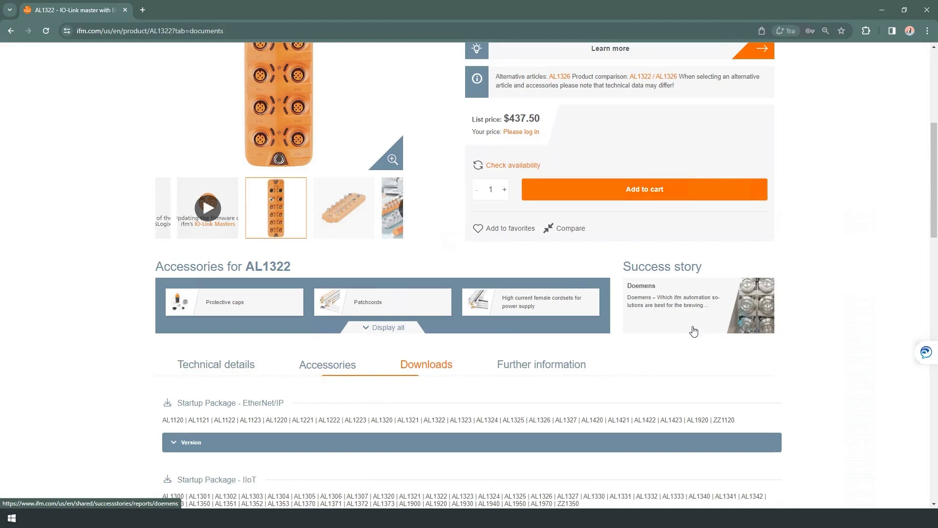
scroll(606, 334, down, 14)
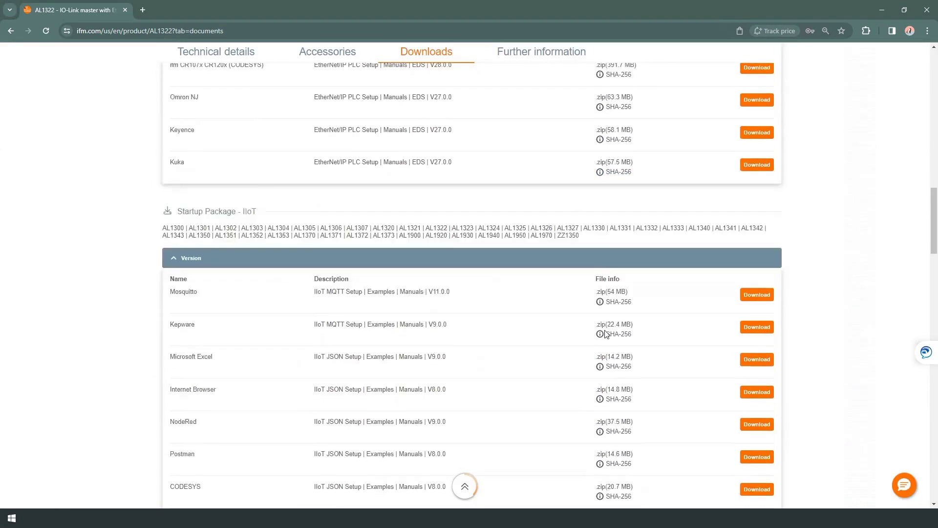
scroll(606, 334, down, 14)
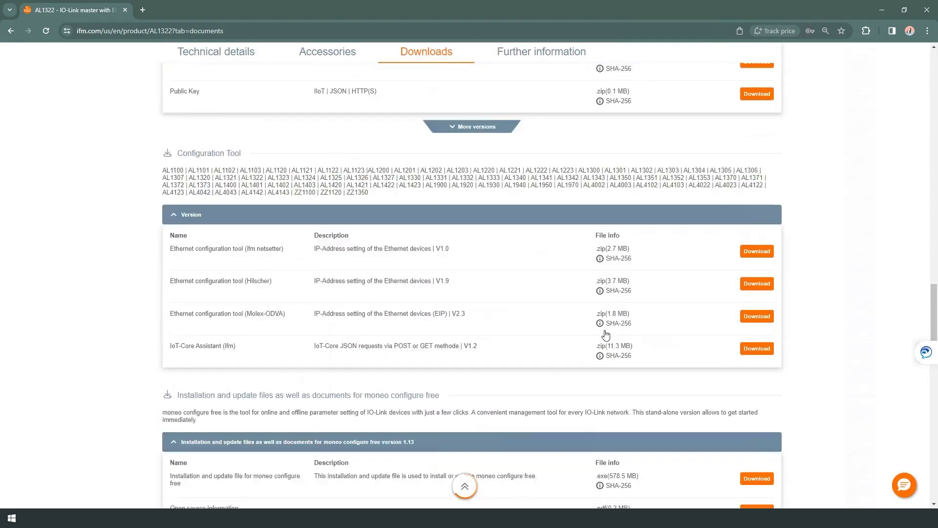
scroll(606, 334, down, 1)
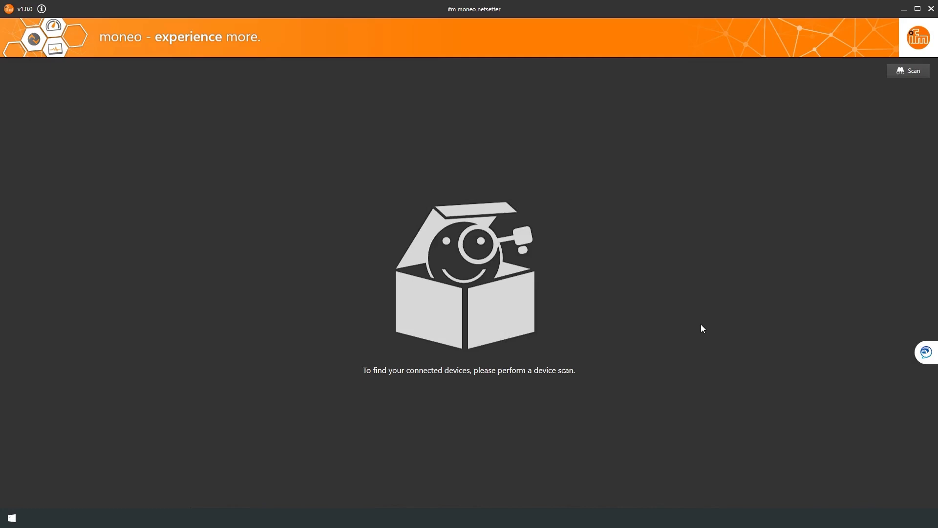
Scan the network until the AL1322 (192.168.1.128) and DL EIP 8P IP67 (192.168.1.129) are listed
click(920, 78)
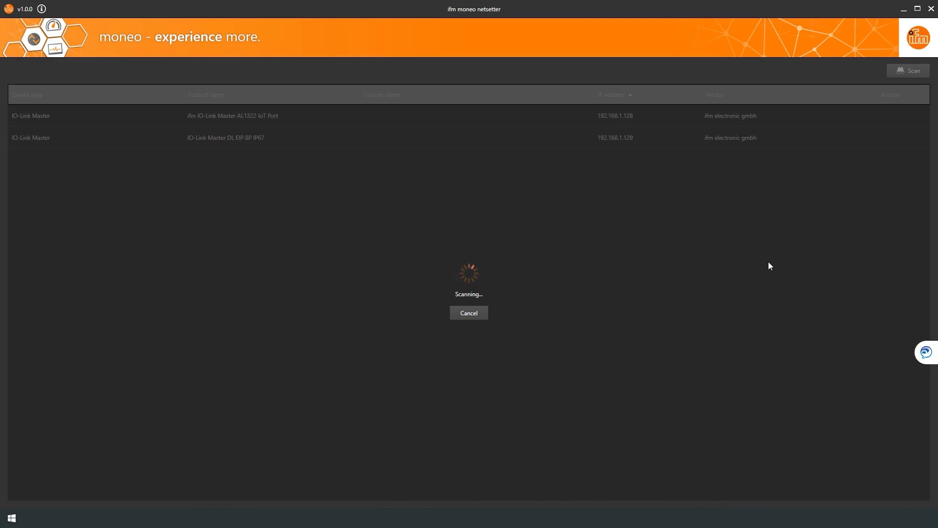
mouse_move(253, 127)
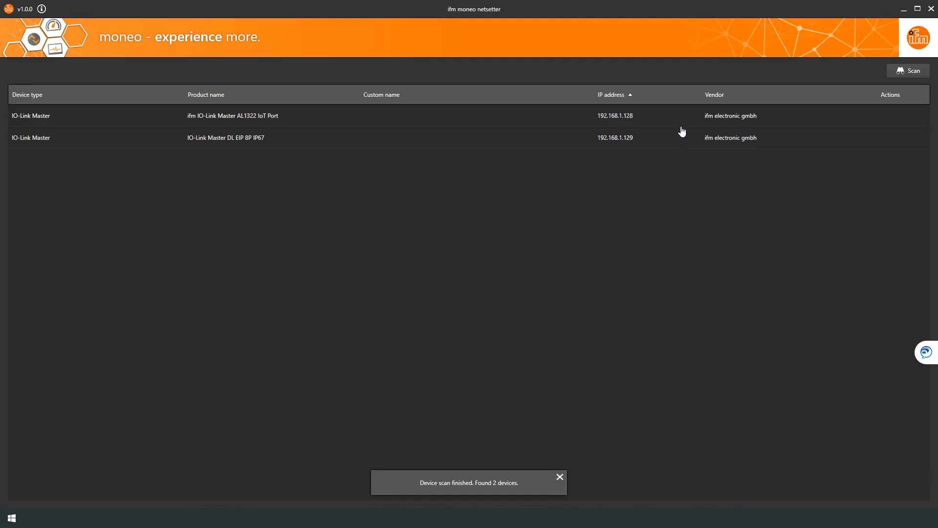
mouse_move(664, 121)
mouse_move(660, 138)
mouse_move(580, 146)
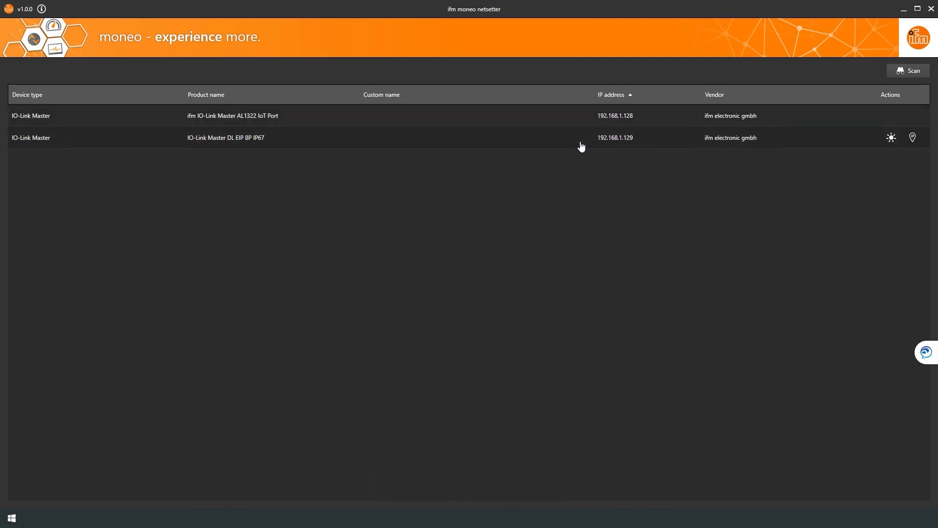
Change the DL EIP 8P IP67 master's IP address to 192.168.1.130 and write it to the device
click(912, 139)
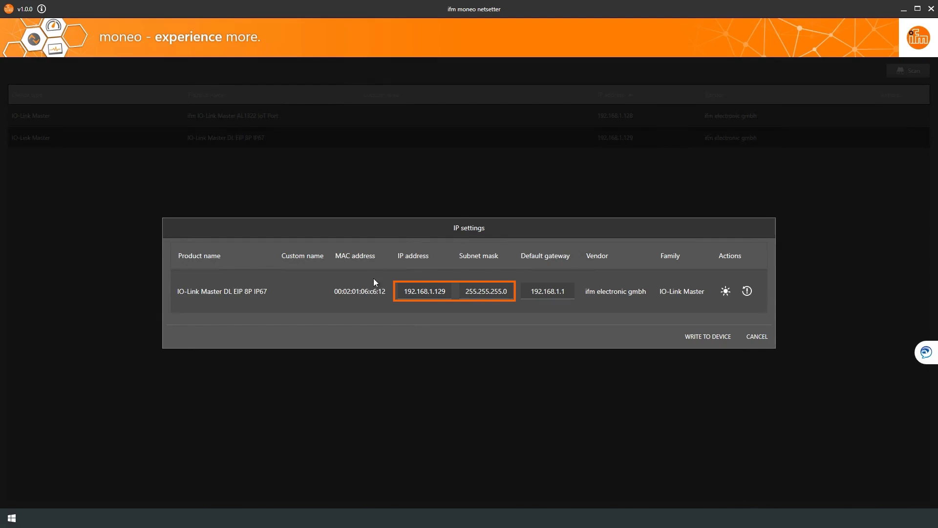
click(443, 291)
key(BackSpace)
key(BackSpace)
text(30)
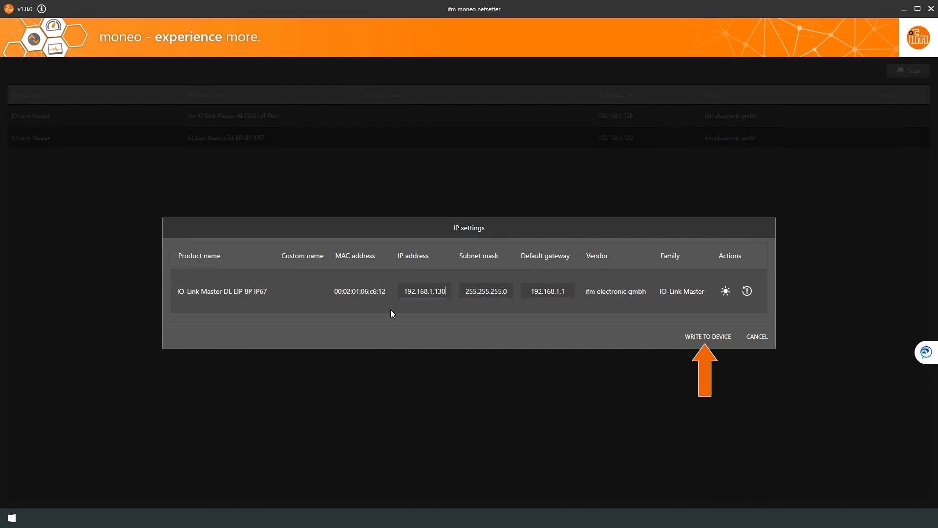
click(708, 337)
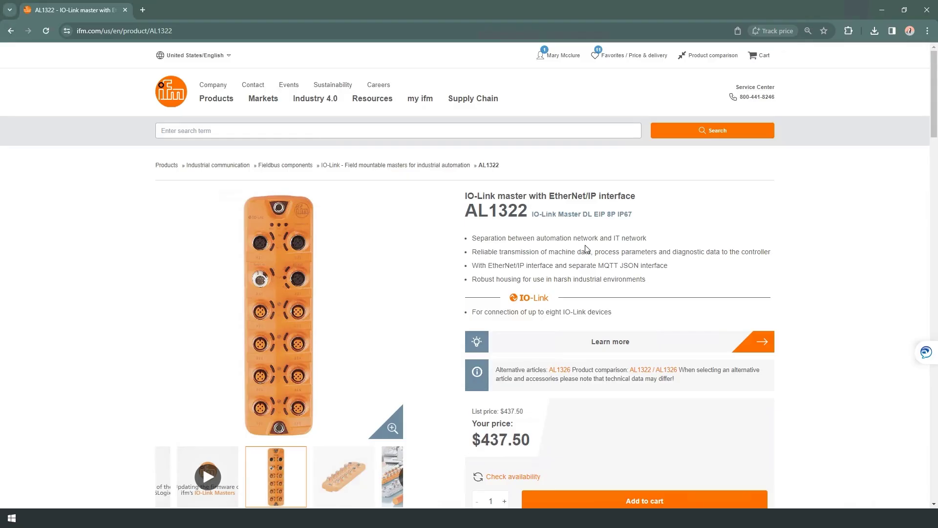
Find the Allen Bradley Startup Package - EtherNet/IP in the AL1322 downloads, then return to Logix Designer
scroll(587, 249, down, 7)
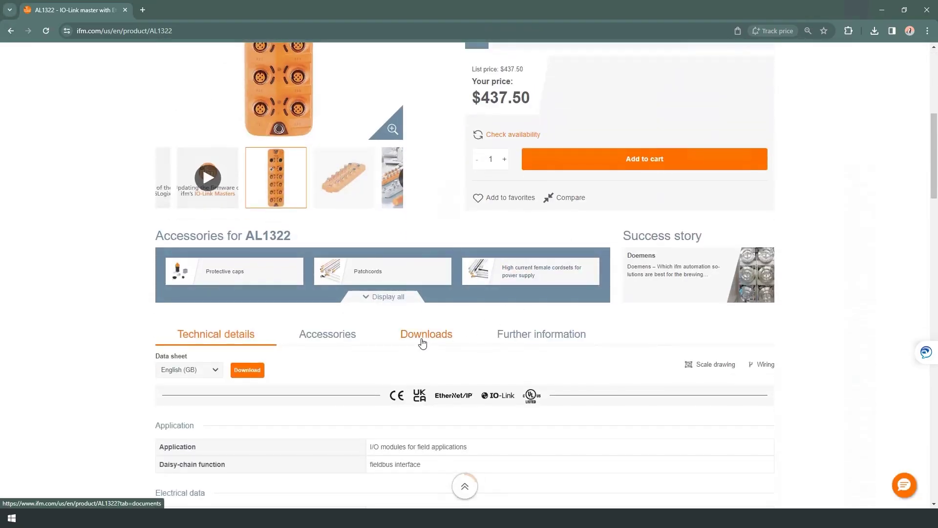
click(424, 337)
scroll(342, 273, down, 4)
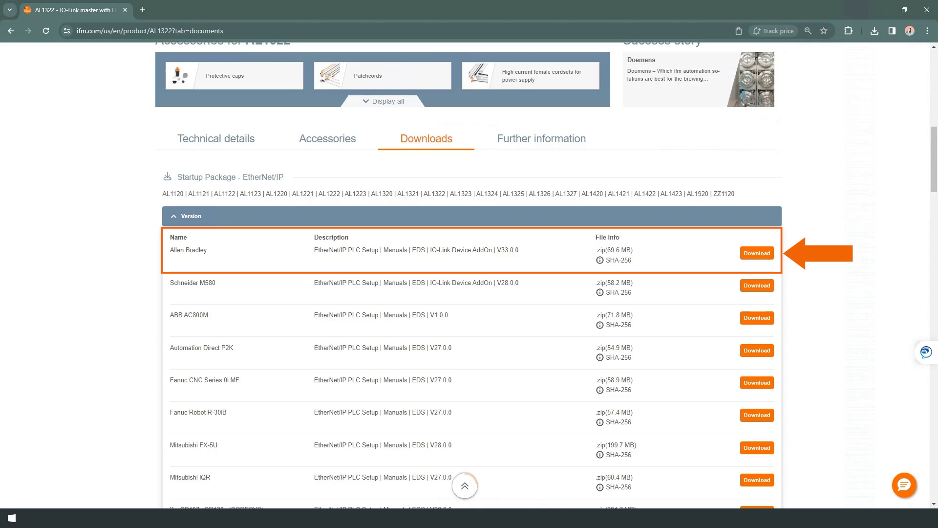
mouse_move(376, 518)
click(386, 501)
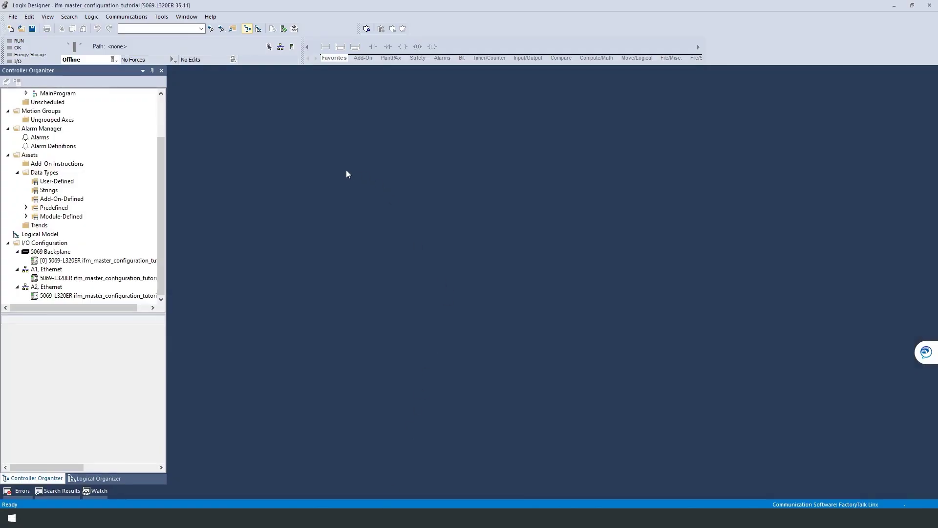
Start the EDS Hardware Installation Tool to register a single EDS file and browse to Downloads
click(161, 17)
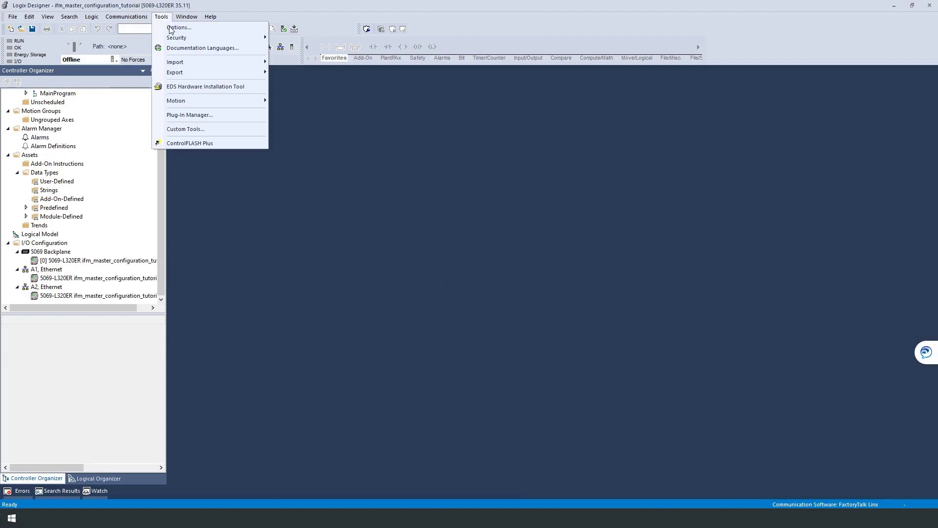
click(197, 92)
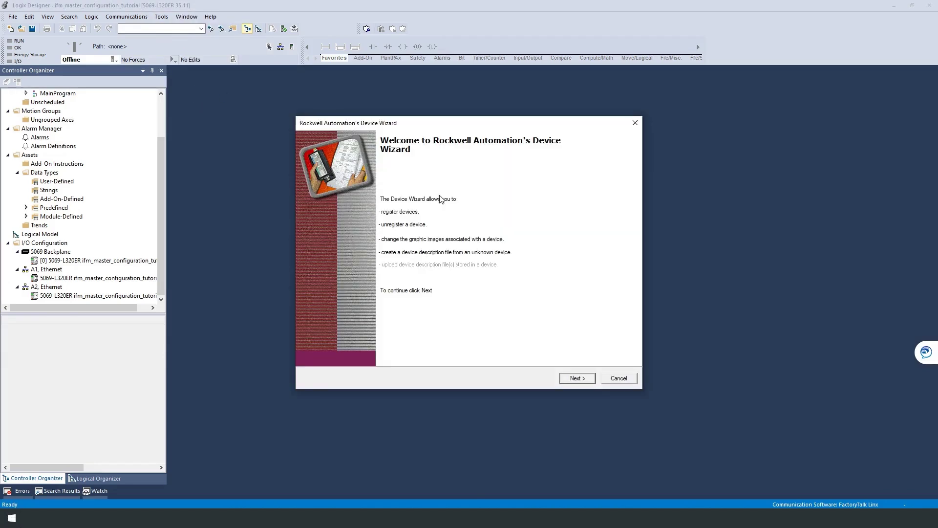
click(576, 380)
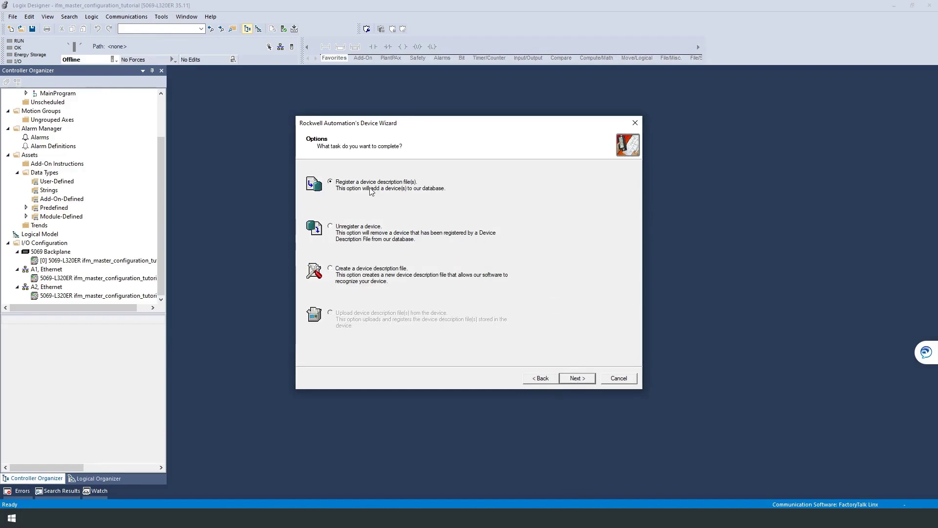
click(578, 379)
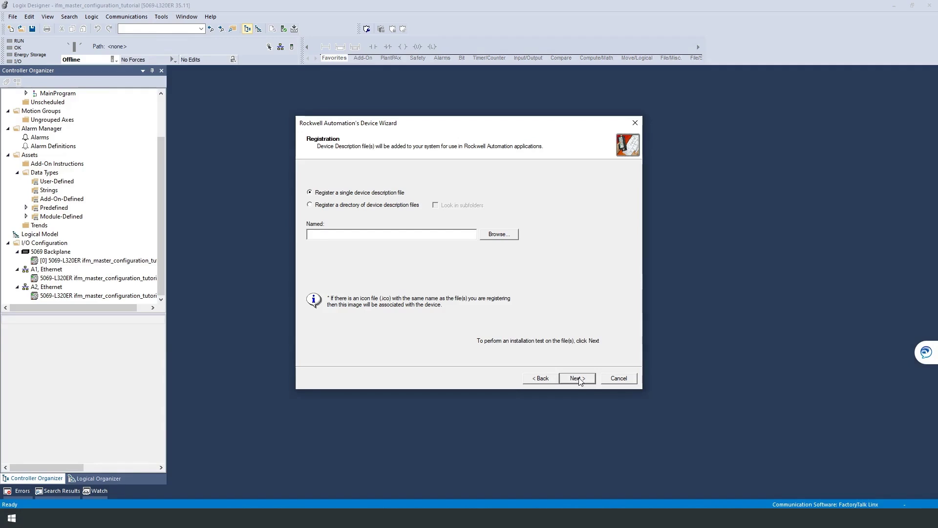
click(499, 234)
click(385, 153)
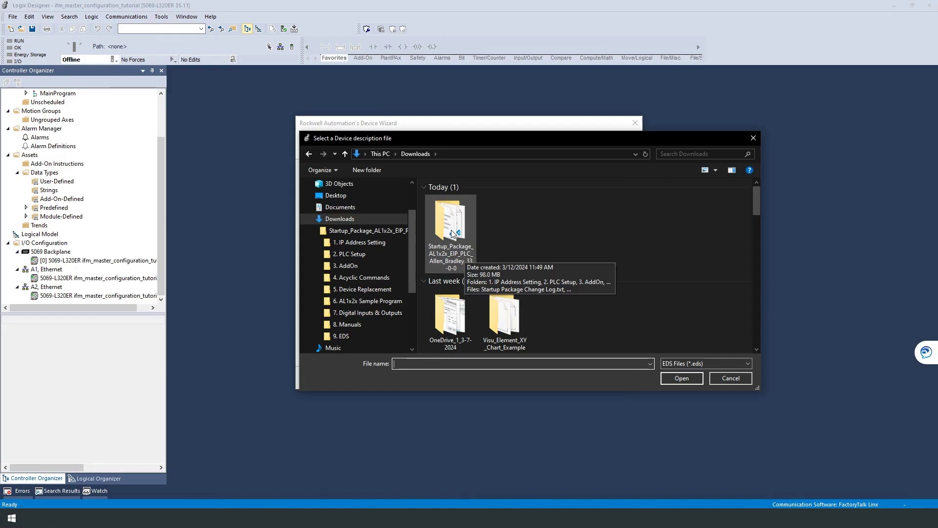
Select ifm_IOL_Master_AL1322.eds from the Startup_Package > 9. EDS folder
double_click(448, 264)
double_click(459, 280)
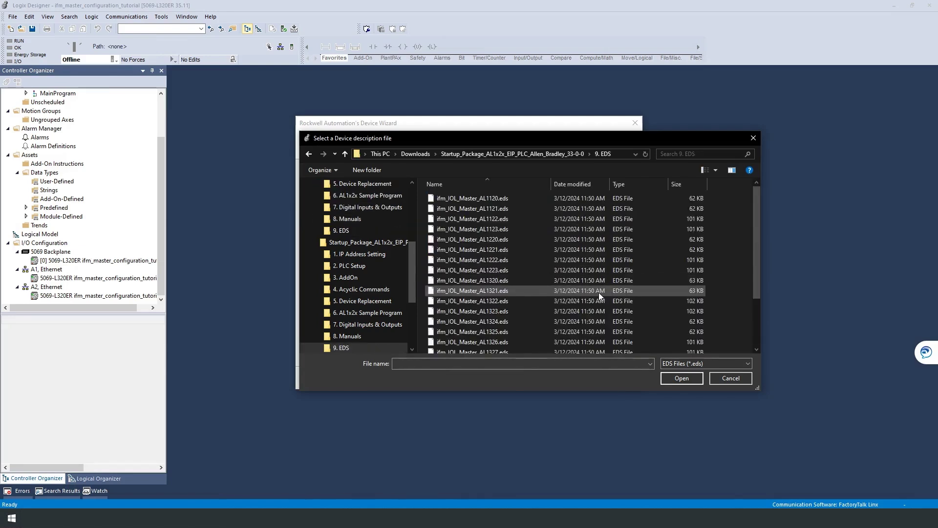
click(494, 301)
click(681, 378)
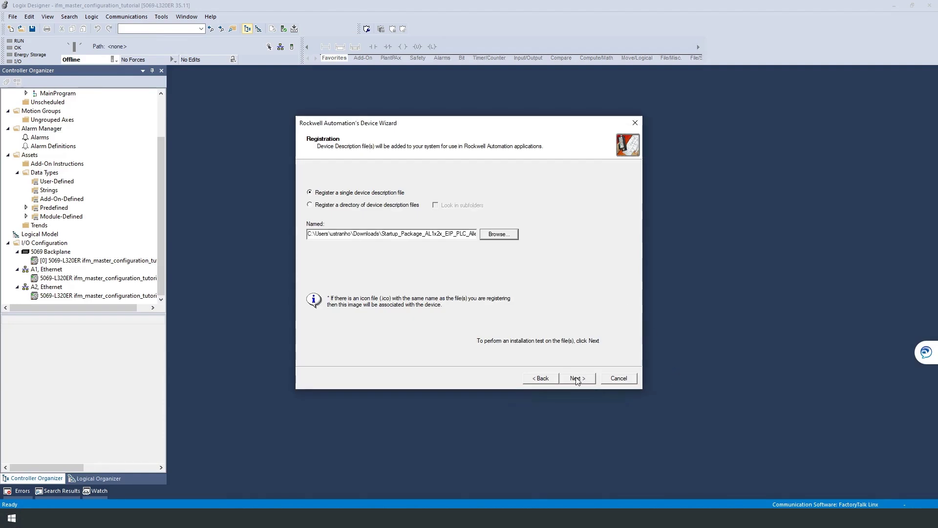
Pass the installation test, keep the default device image, and finish the registration wizard
click(577, 380)
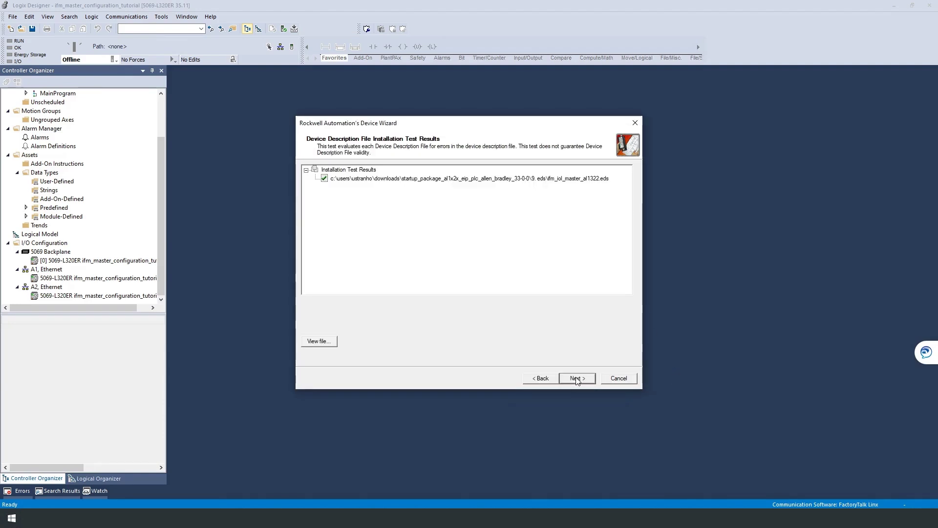
click(577, 380)
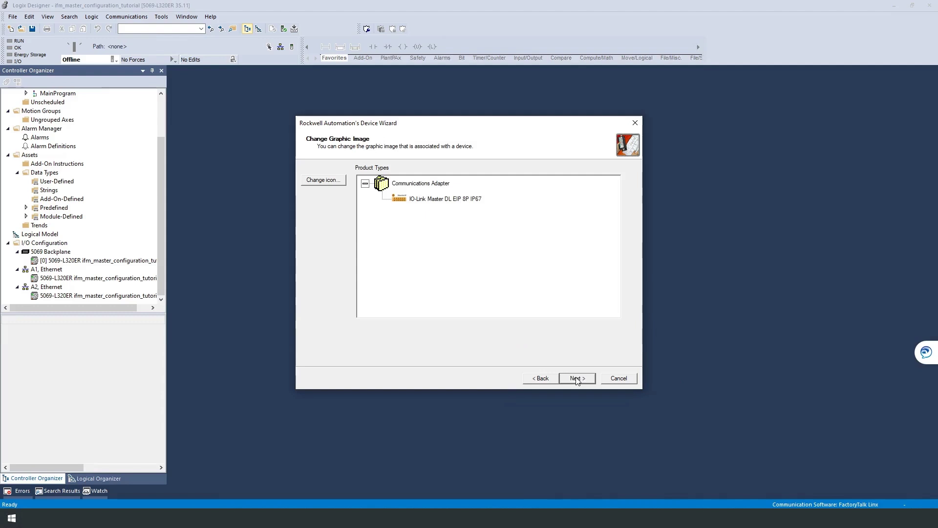
click(578, 380)
click(577, 380)
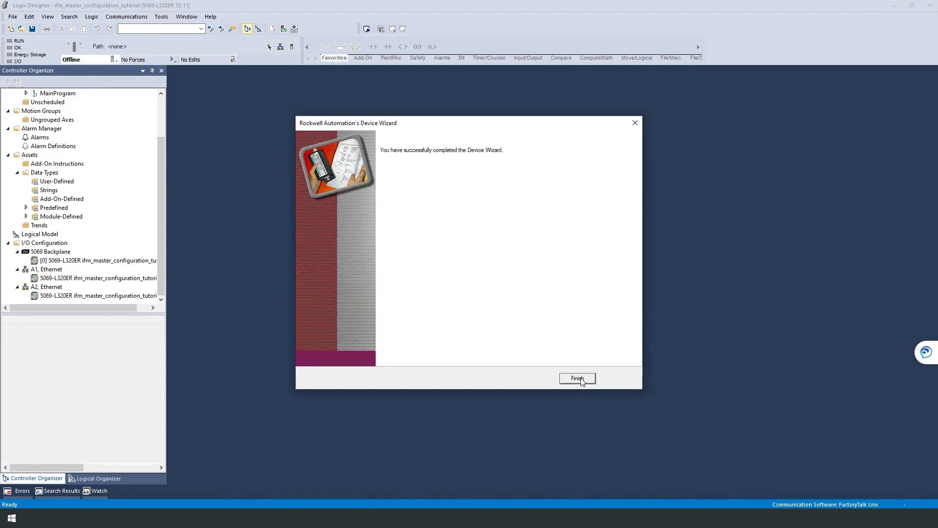
click(580, 379)
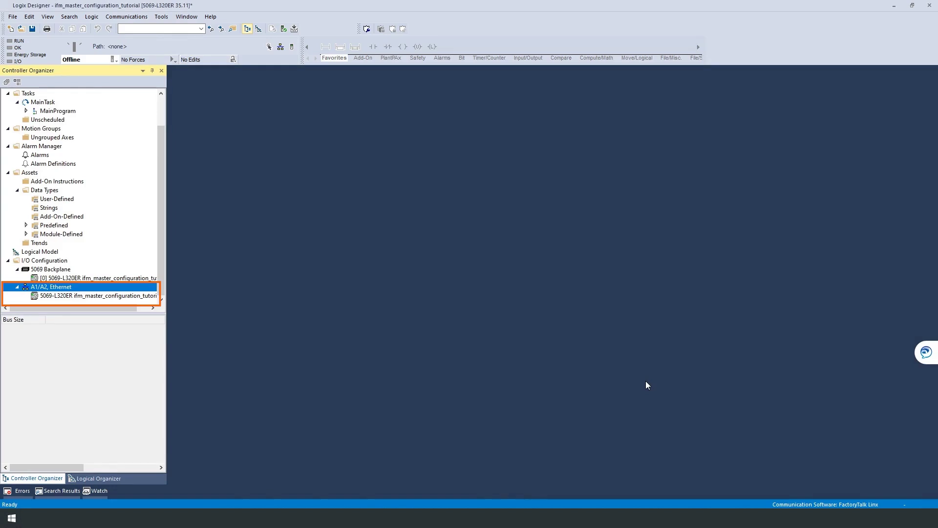
Add a new module under A1/A2, Ethernet by searching al1322 and creating the AL1322 IO-Link Master
right_click(62, 289)
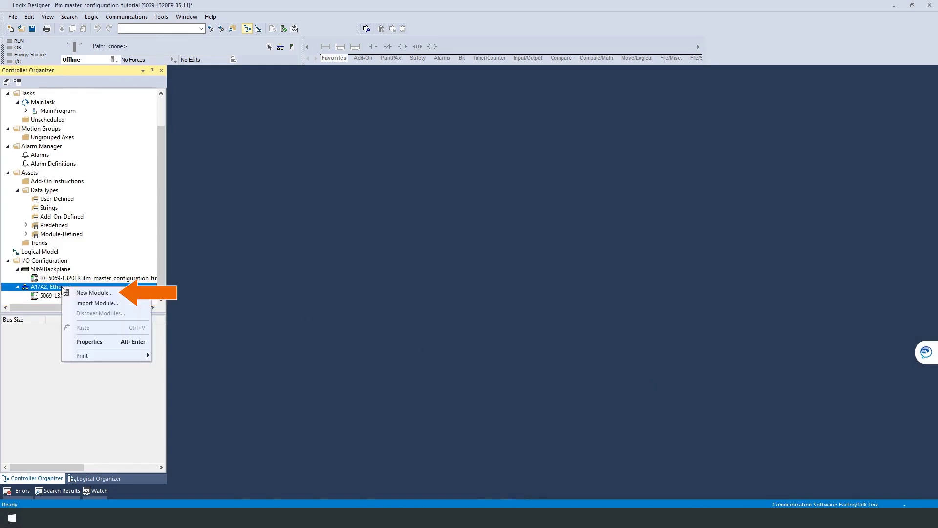
click(102, 295)
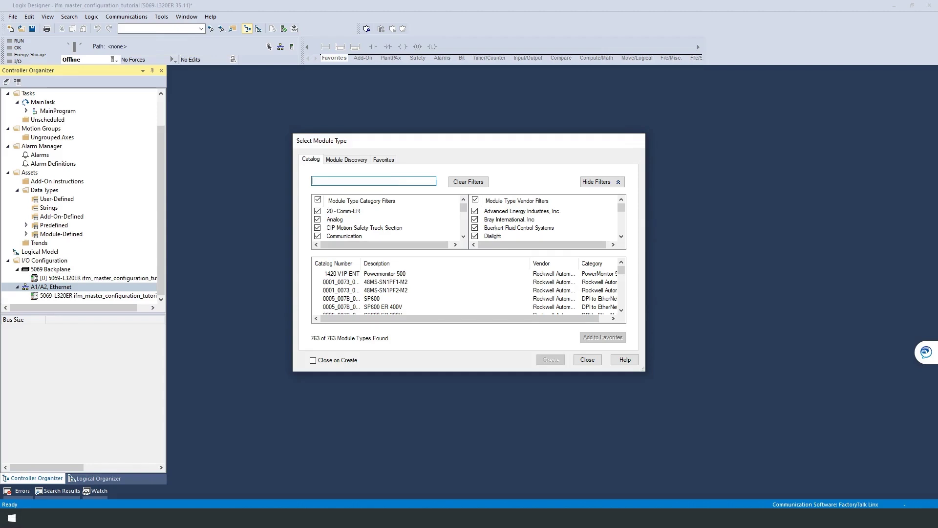
text(al1322)
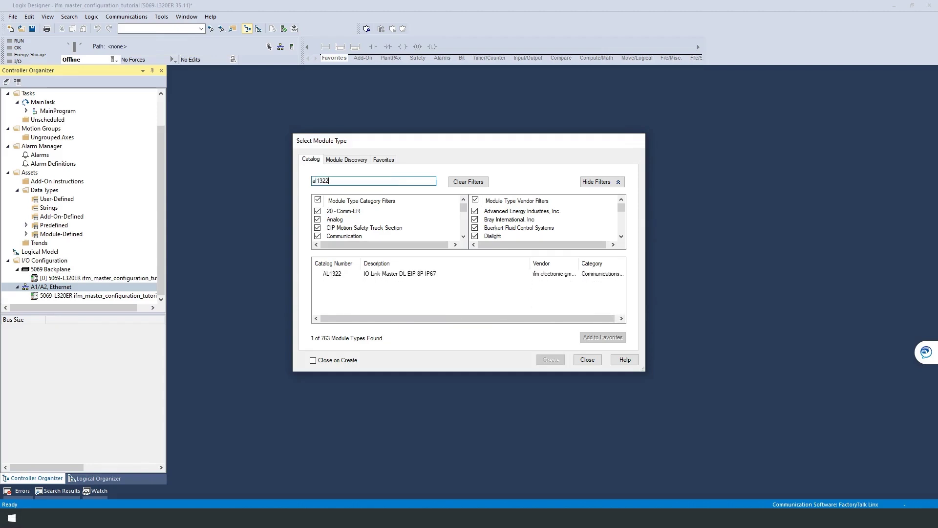
click(392, 275)
click(550, 360)
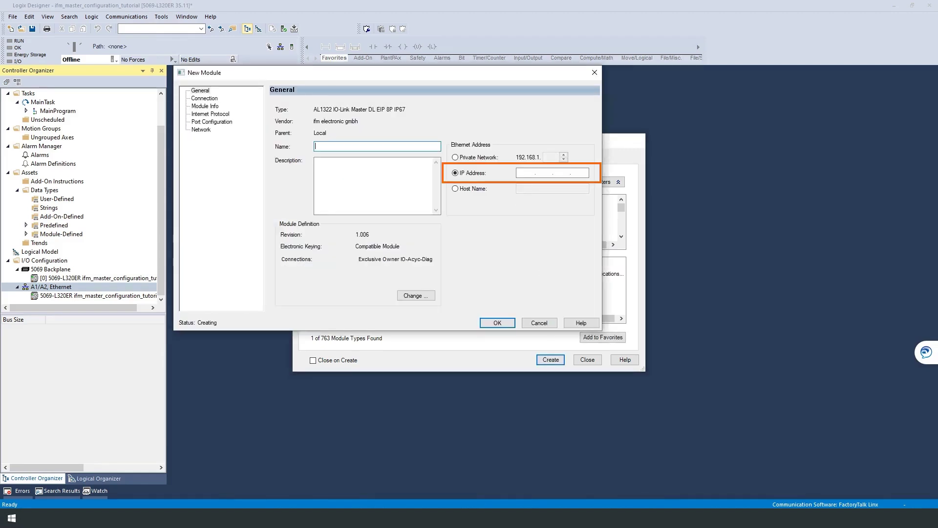
Give the module IP address 192.168.1.130 and the name Generic_AL1322
click(528, 172)
text(192.168.1.130)
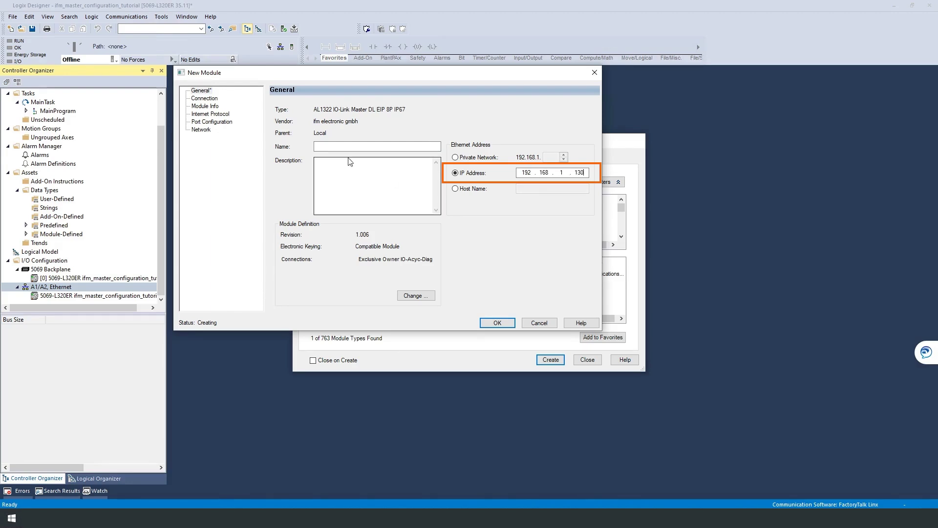
click(316, 146)
text(Generic_)
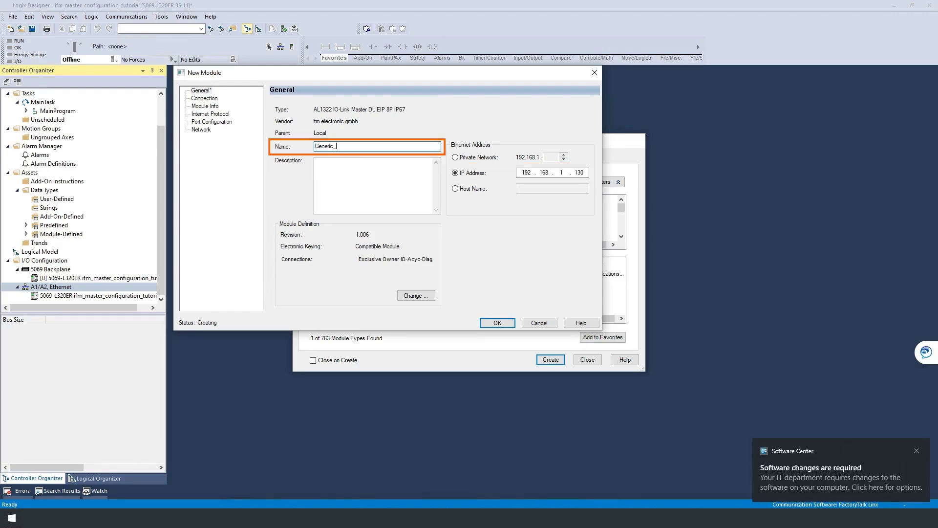
text(AL1322)
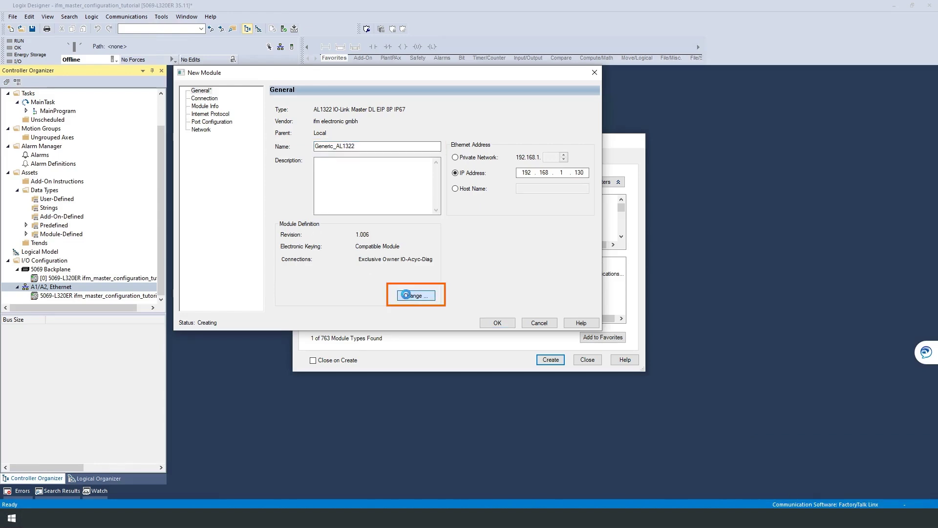
Change the module definition's connection data type to INT and confirm the change
click(408, 297)
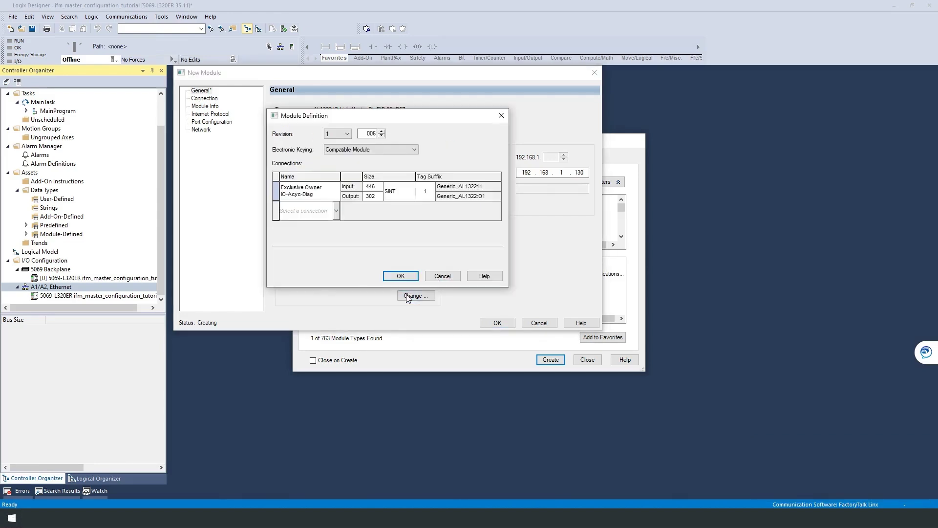
click(400, 198)
click(396, 216)
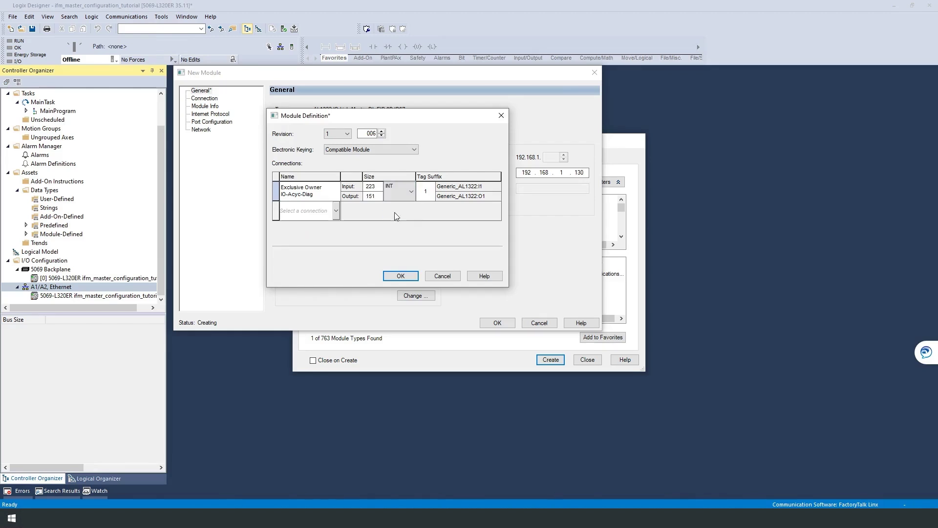
click(403, 277)
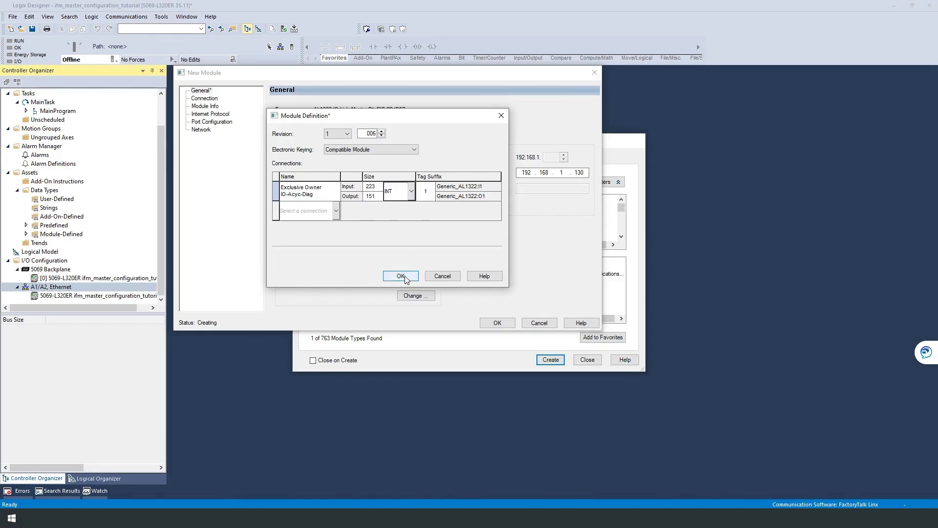
click(404, 277)
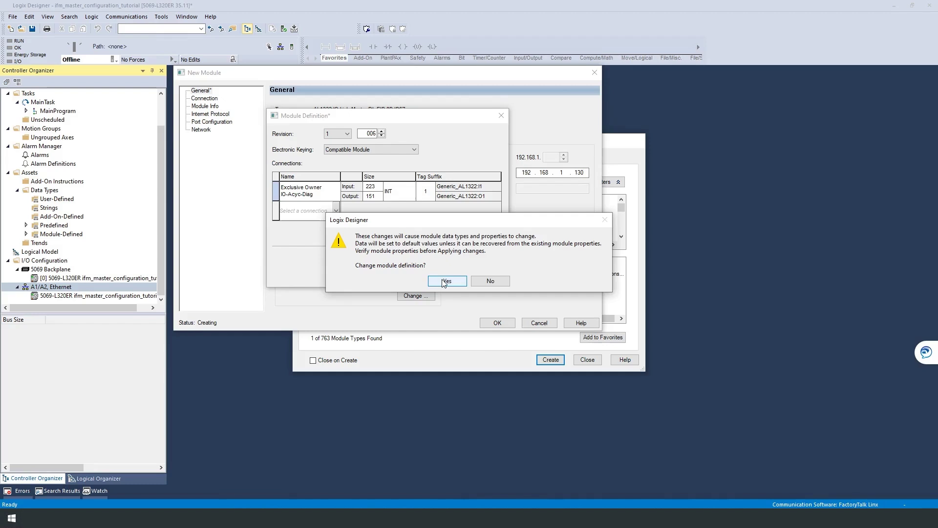
click(443, 279)
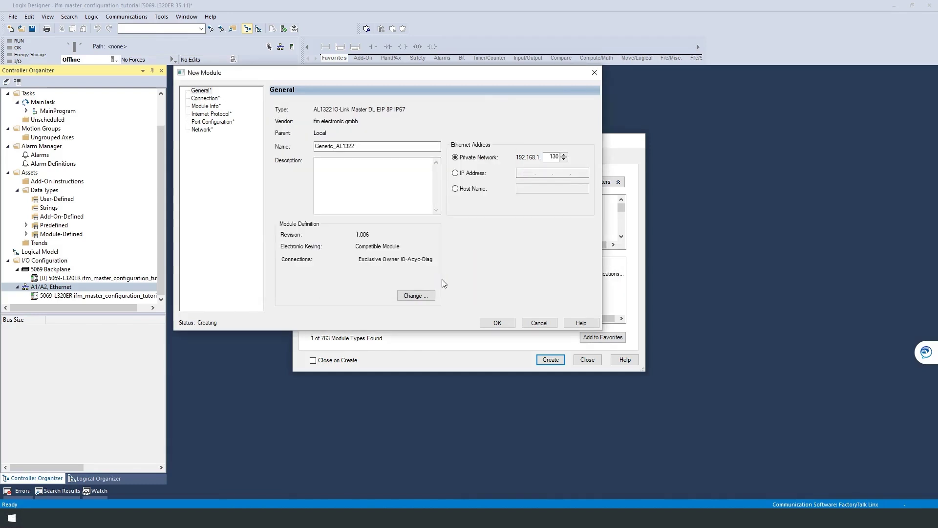
Create the Generic_AL1322 module and dismiss the Select Module Type catalog
click(497, 323)
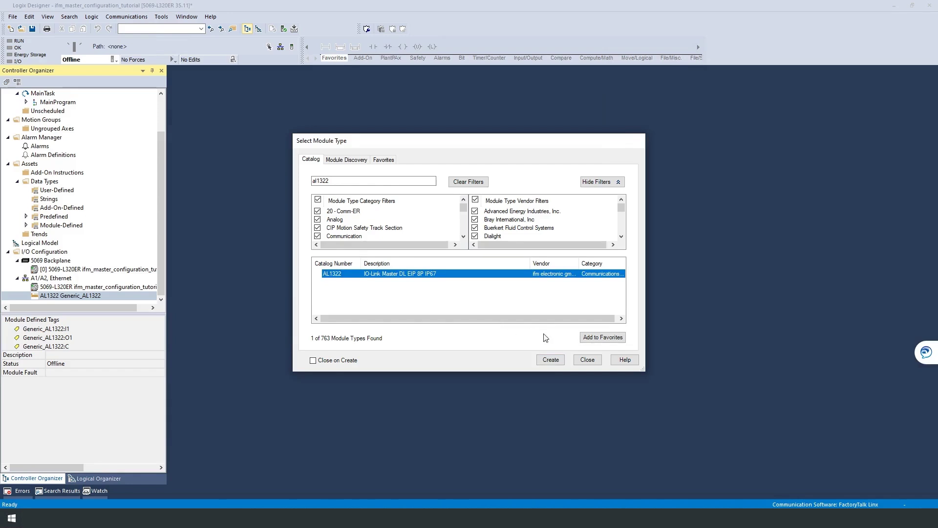
click(587, 360)
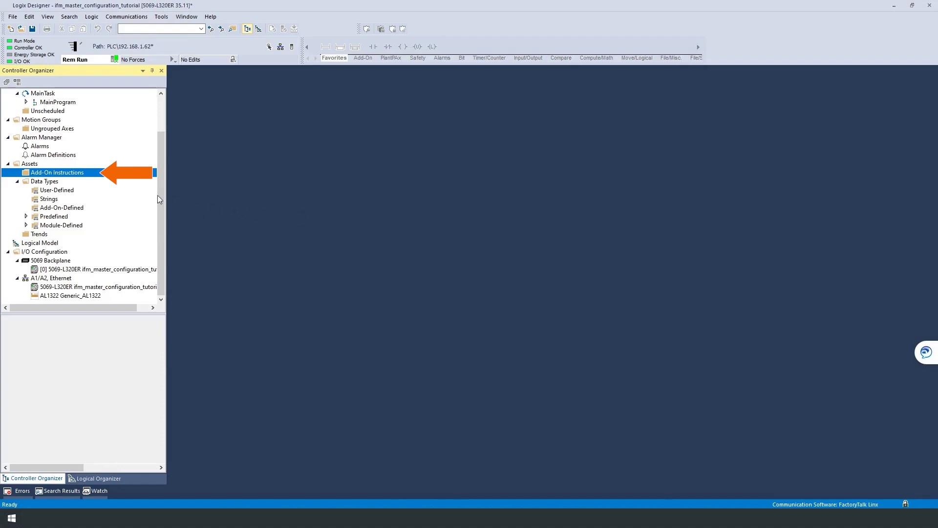
Start an Add-On Instruction import and browse to Startup_Package > 3. AddOn > 1. ifm Devices
right_click(58, 175)
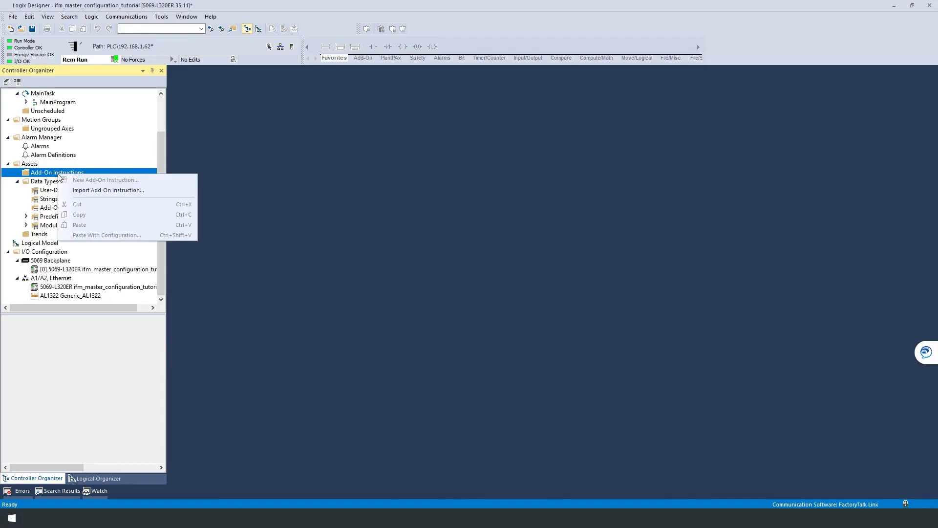
click(95, 191)
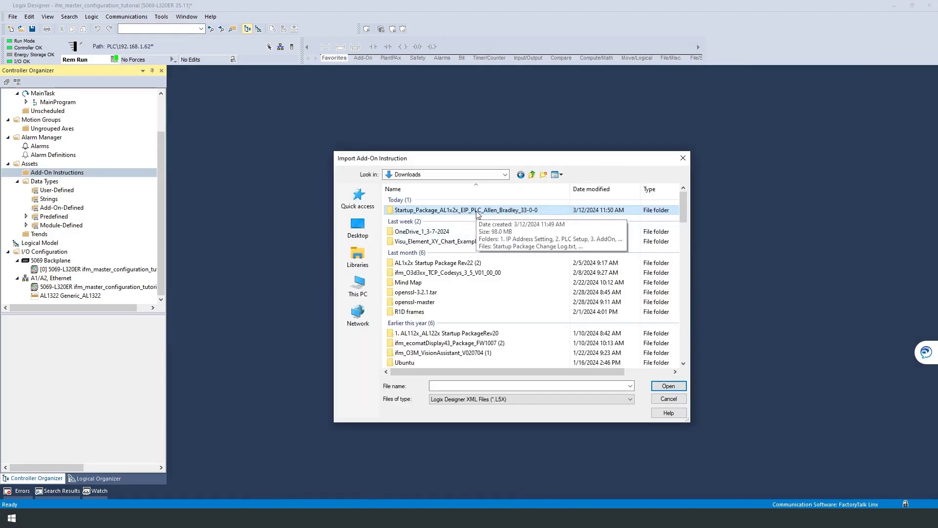
double_click(478, 211)
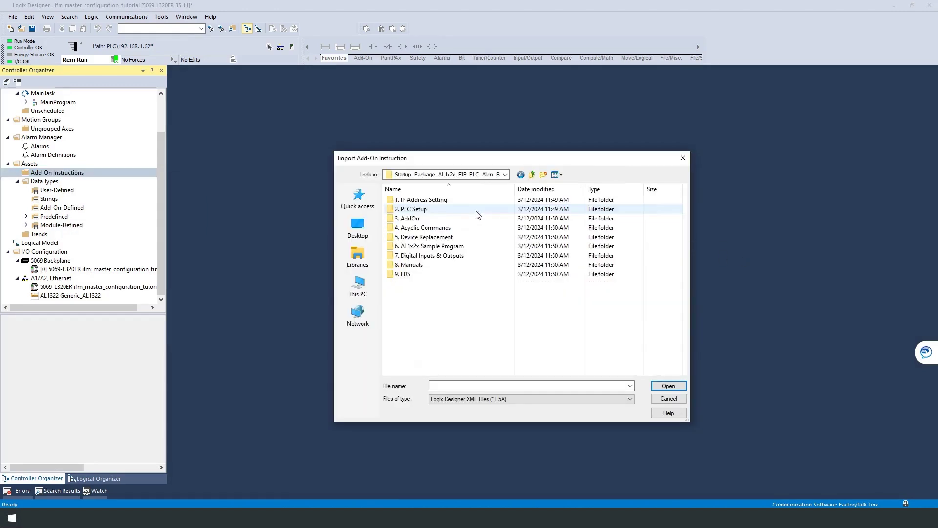
double_click(410, 220)
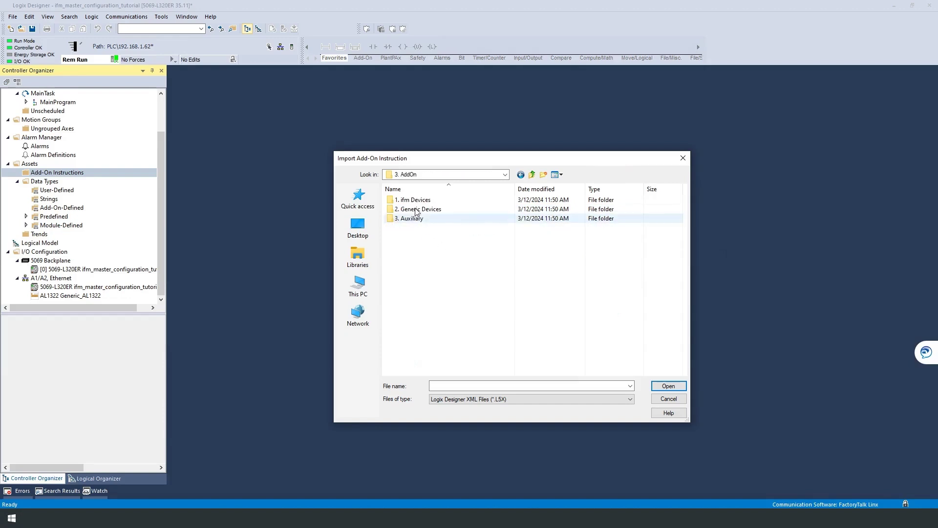
double_click(413, 201)
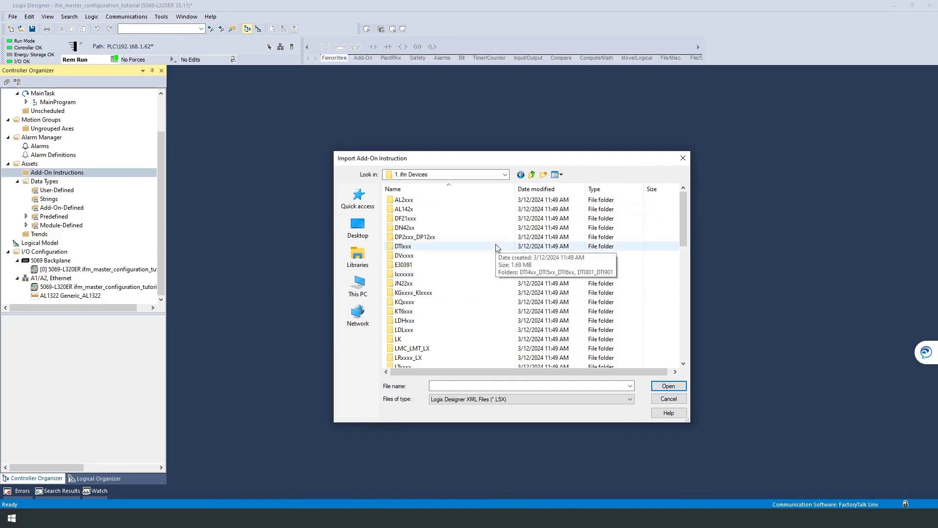
Open the TD_TA_TP folder and select TD_TA_TP_8PORT_IOL.L5X
scroll(454, 293, down, 4)
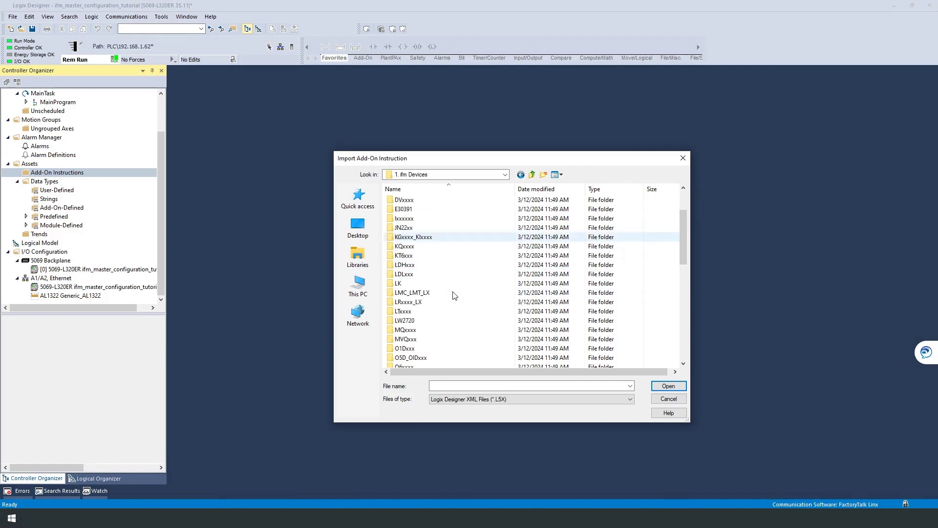
scroll(454, 296, down, 8)
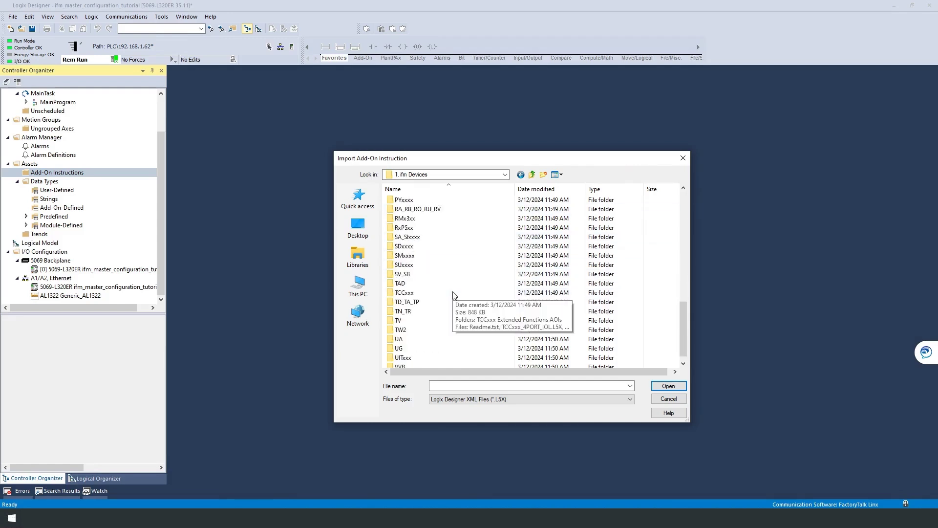
double_click(408, 303)
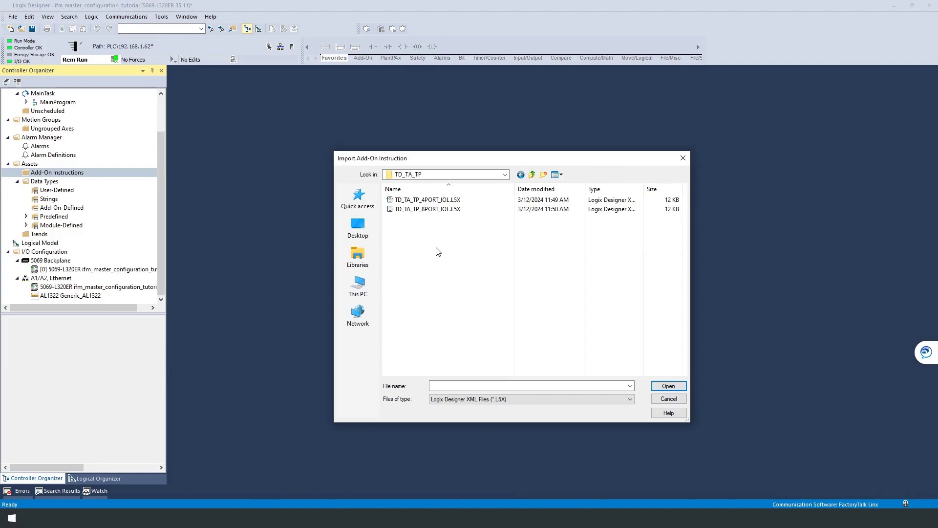
mouse_move(435, 202)
click(431, 209)
Open TD_TA_TP_8PORT_IOL.L5X and accept its Create import configuration
click(668, 386)
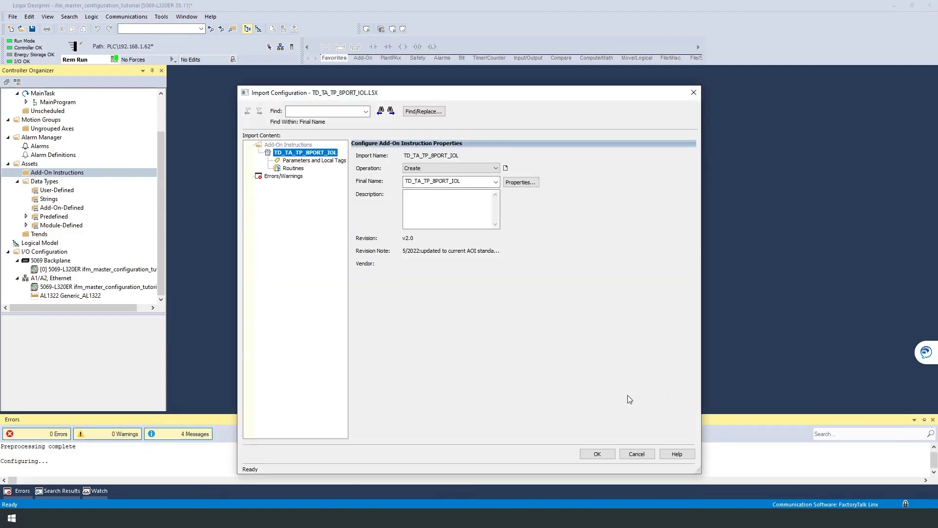
click(597, 453)
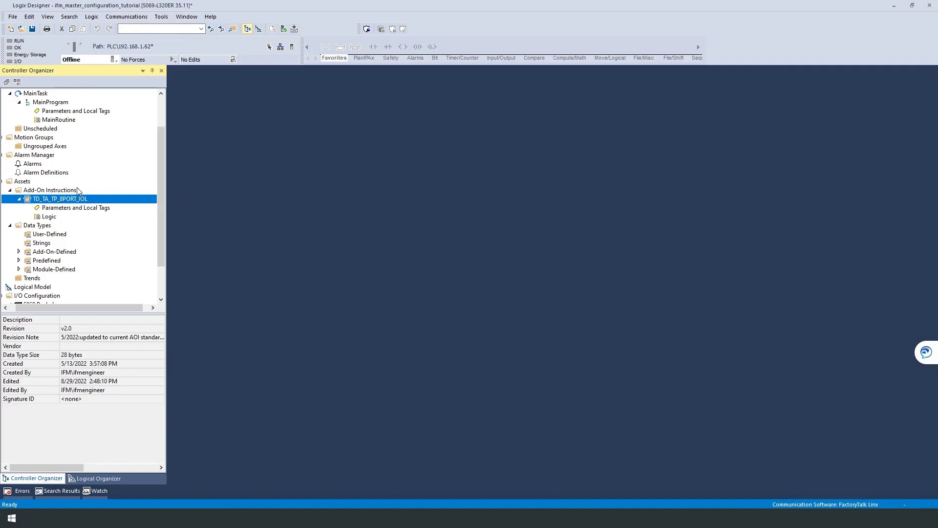
Open MainRoutine and drop the TD_TA_TP_8PORT_IOL instruction onto rung 0
click(69, 119)
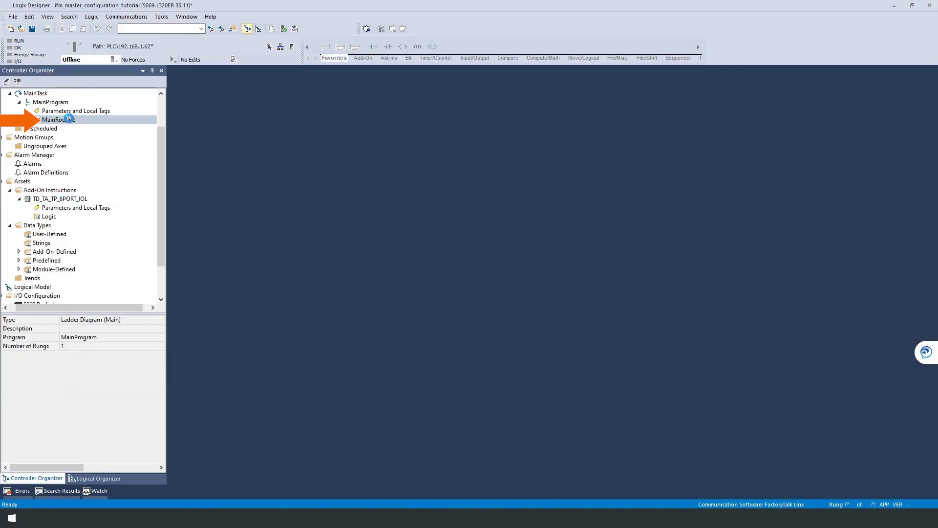
double_click(69, 120)
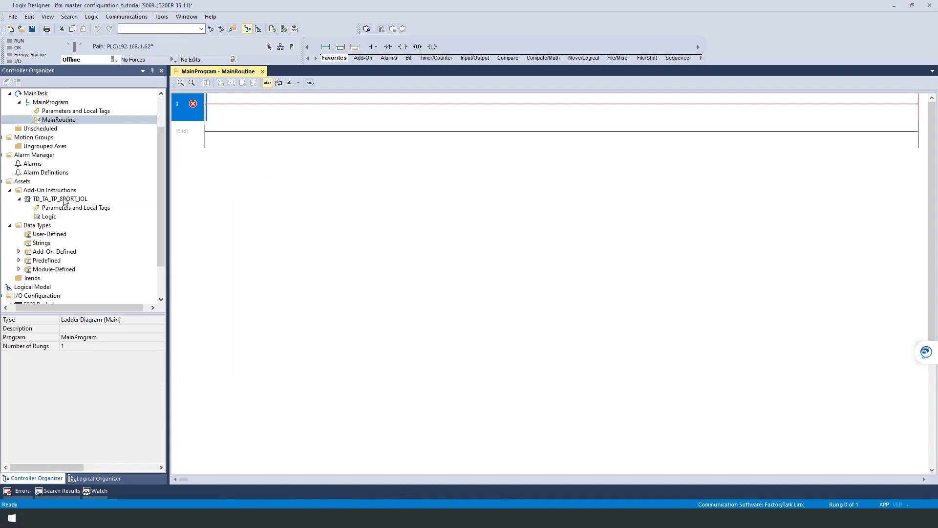
drag(63, 202, 211, 104)
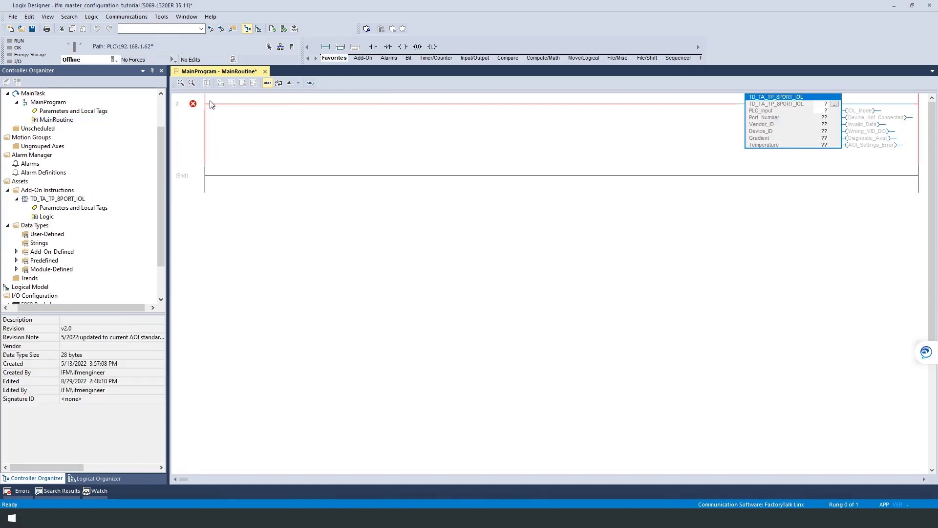
Name the instruction's instance operand TD28xx and create it as a new tag
click(823, 104)
click(823, 105)
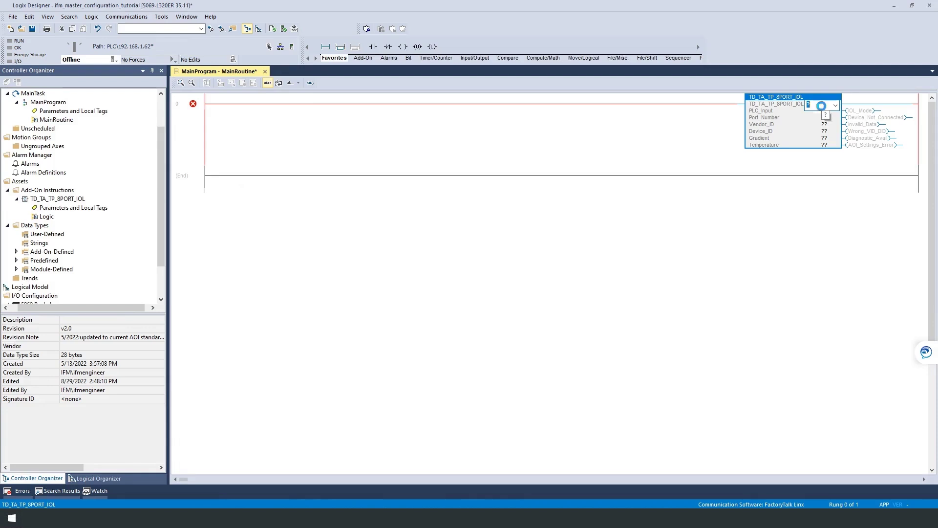
text(TD28xx)
key(Return)
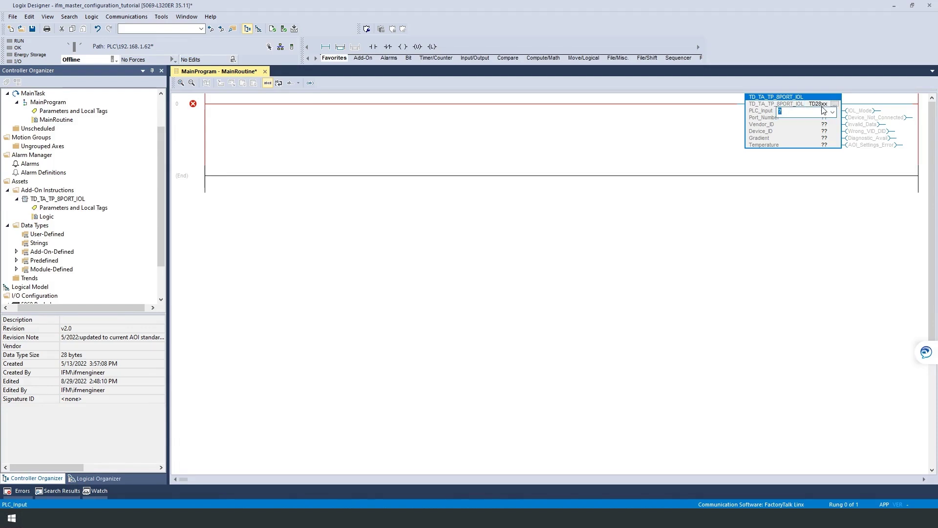
right_click(817, 106)
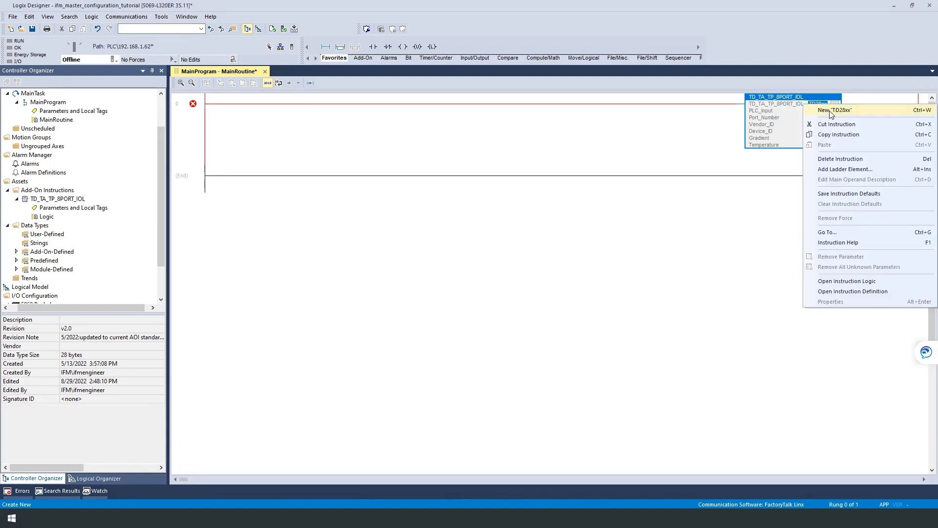
click(832, 110)
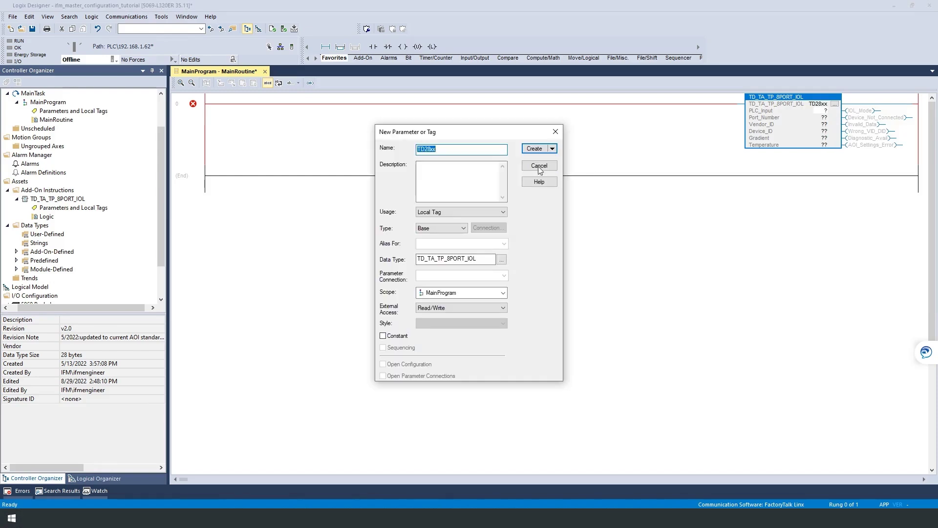
click(534, 149)
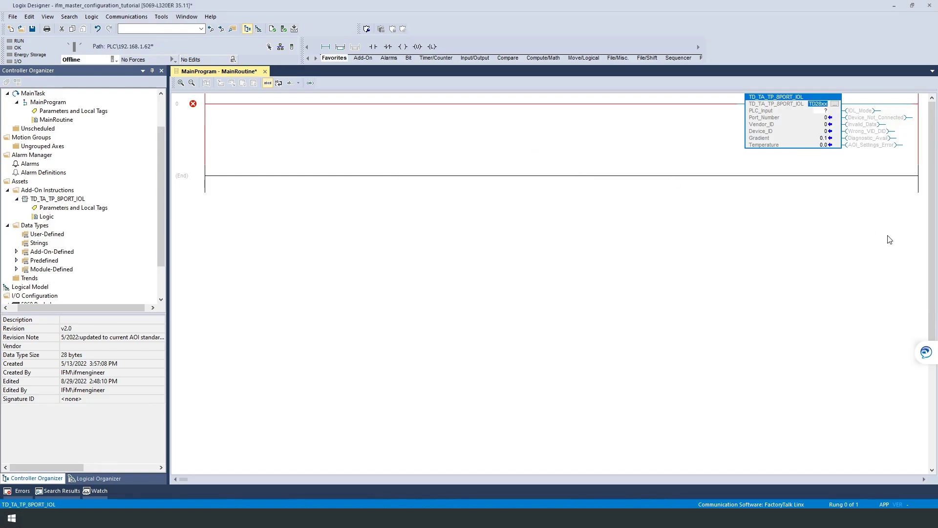
Assign Generic_AL1322:I1.Data to the instruction's PLC_Input operand
click(823, 111)
click(825, 112)
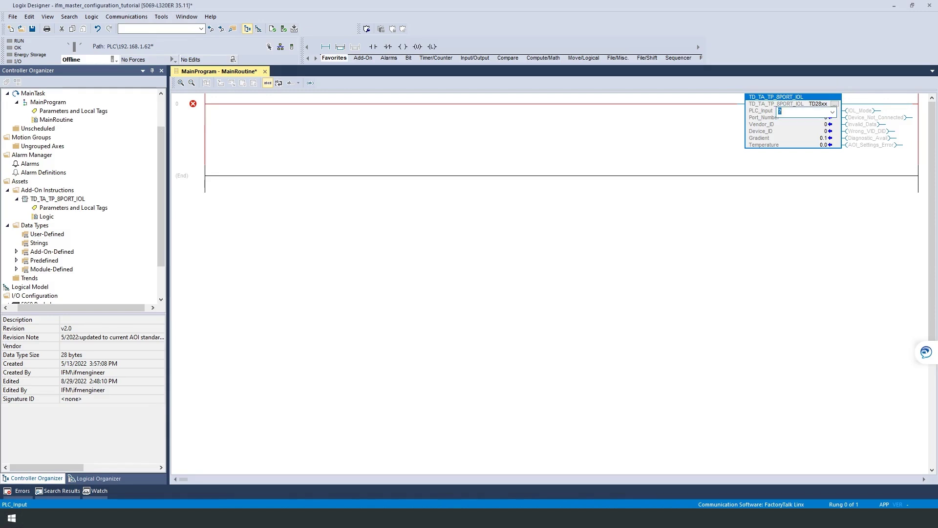
click(832, 113)
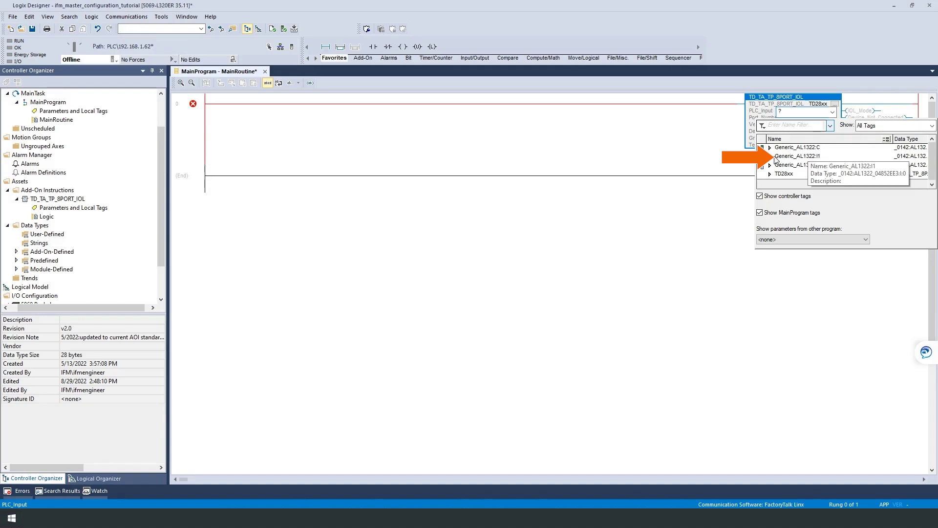
click(770, 156)
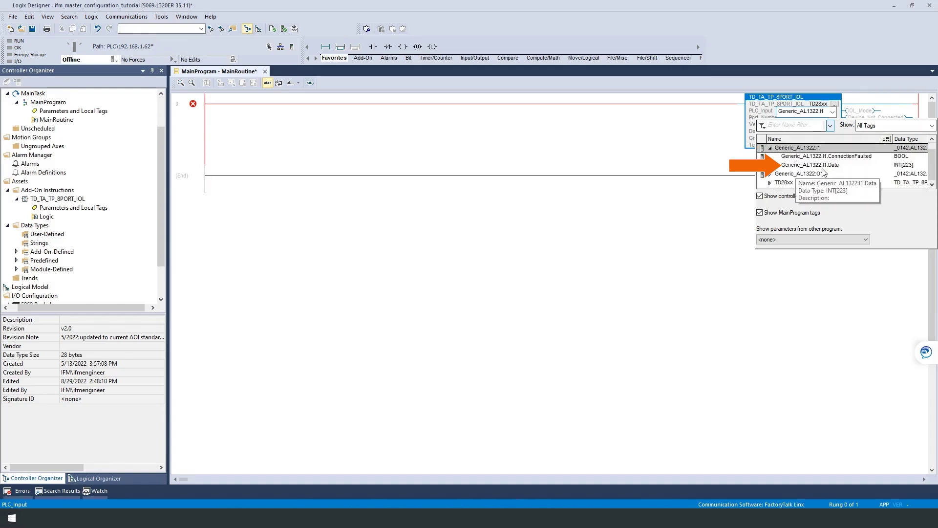
double_click(828, 167)
key(Return)
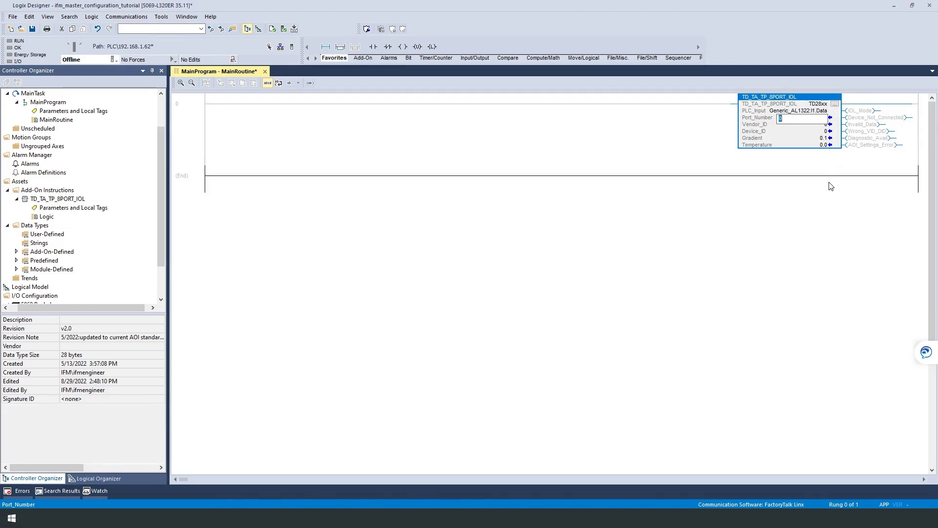
Set Port_Number to 5 and keep Gradient at 0.1
text(5)
key(Return)
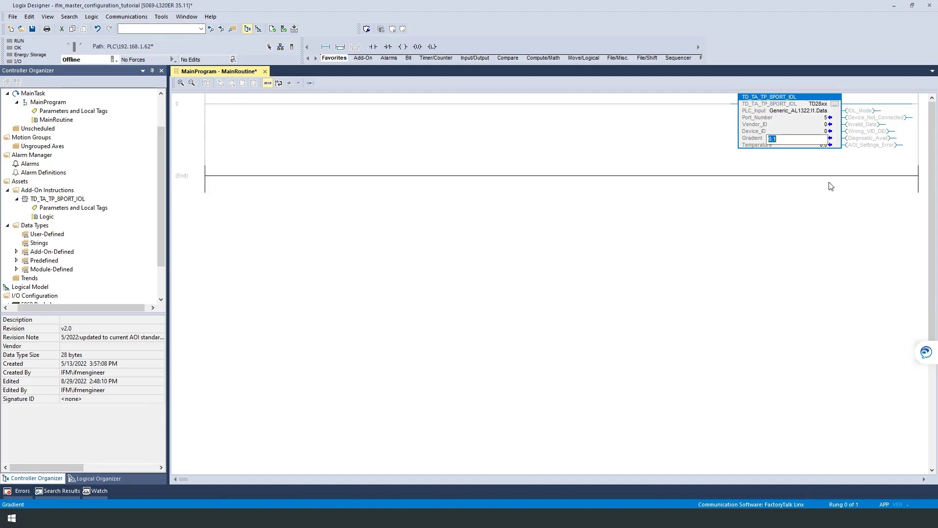
key(Return)
click(823, 140)
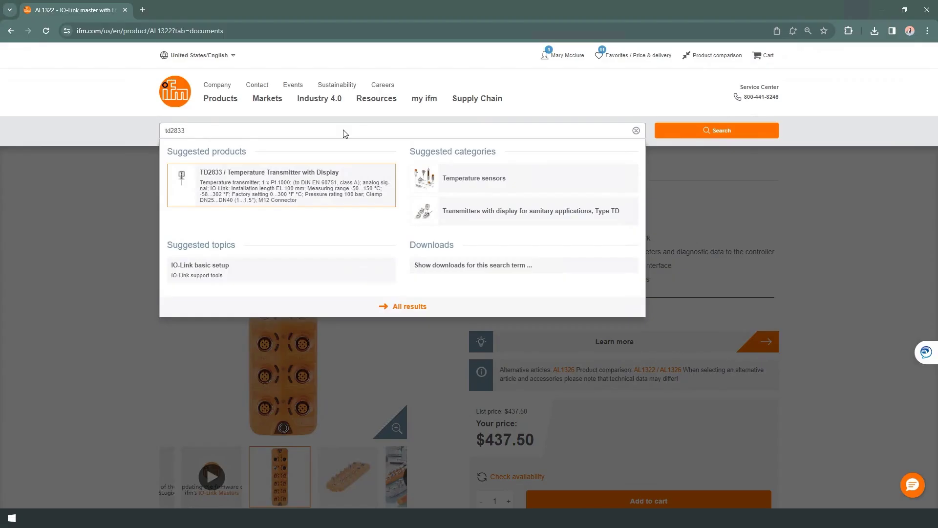
Look up TD2833 on ifm.com and scroll its IODD PDF to the Temperature gradient of 0.1
text(33)
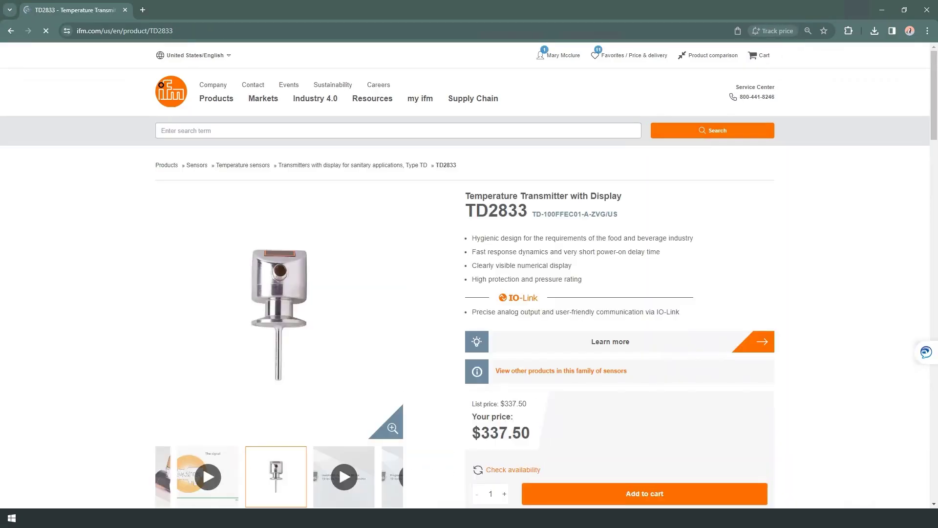
scroll(455, 234, down, 8)
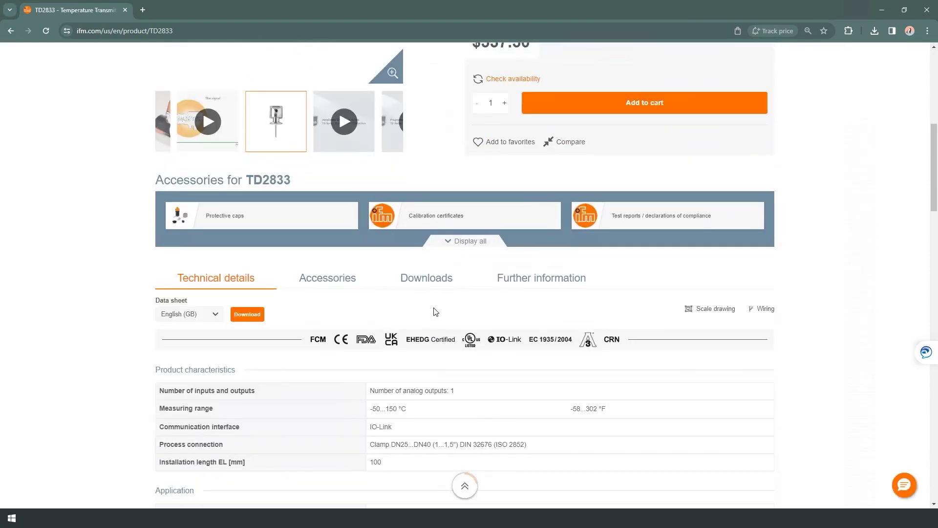
click(439, 282)
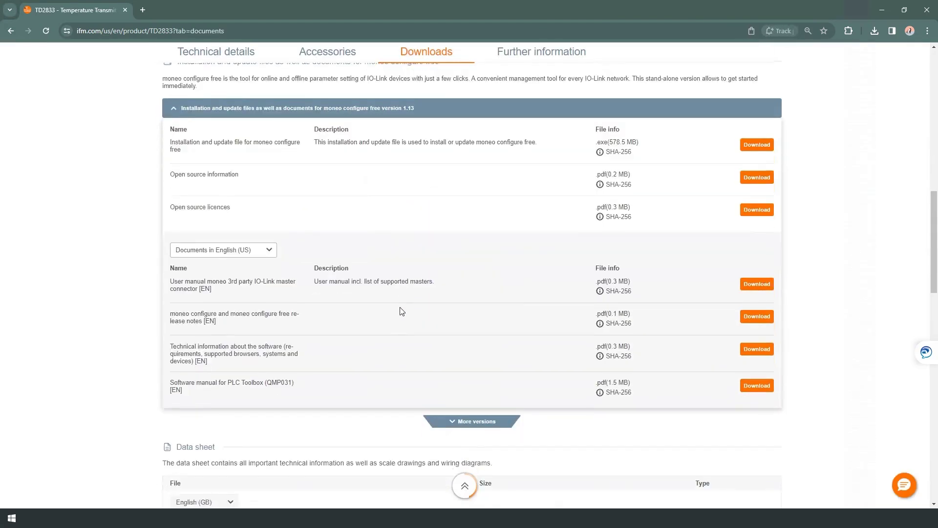
scroll(401, 311, down, 4)
scroll(398, 311, down, 4)
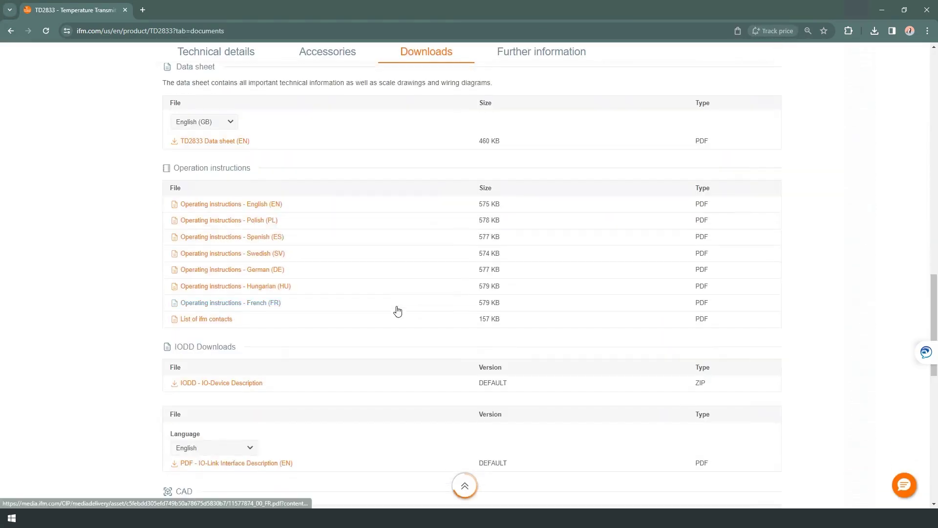
scroll(397, 311, down, 3)
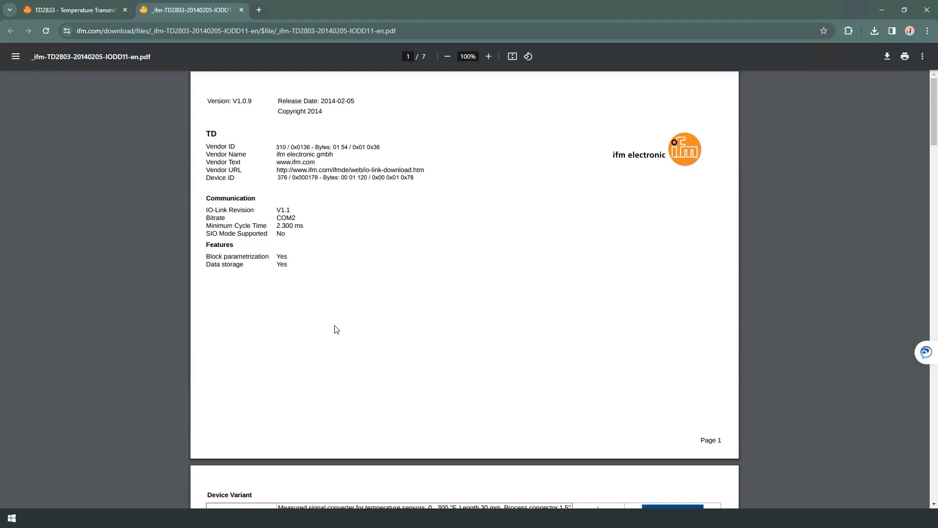
scroll(427, 327, down, 10)
scroll(428, 328, down, 4)
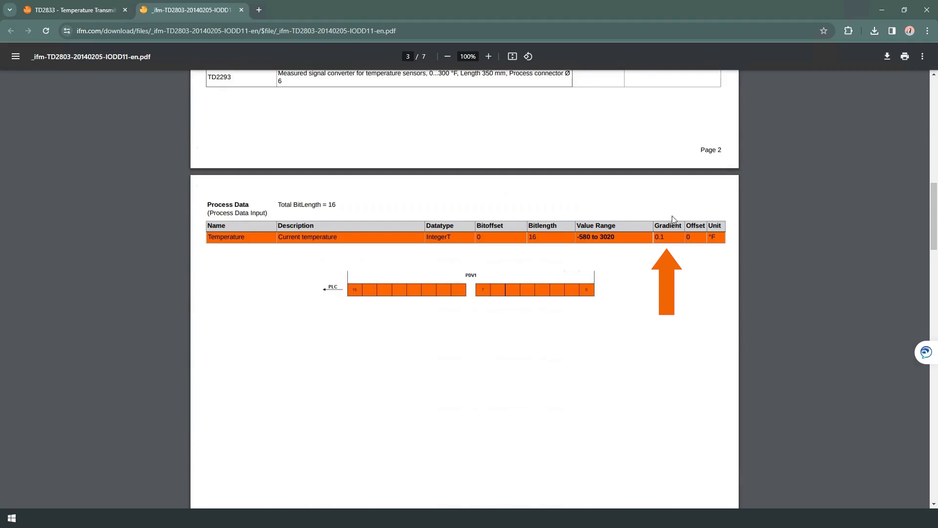
Switch back from Chrome to the Logix Designer MainRoutine with Alt+Tab
key(alt+Tab)
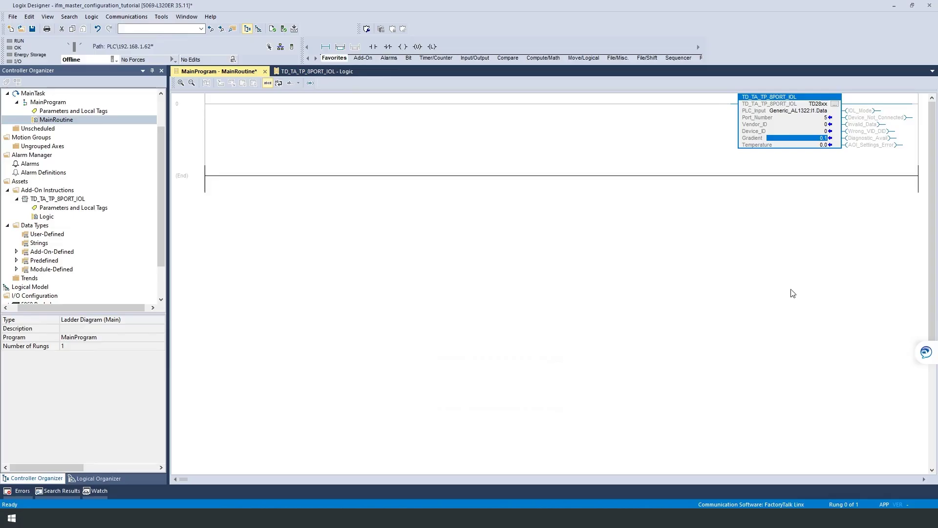